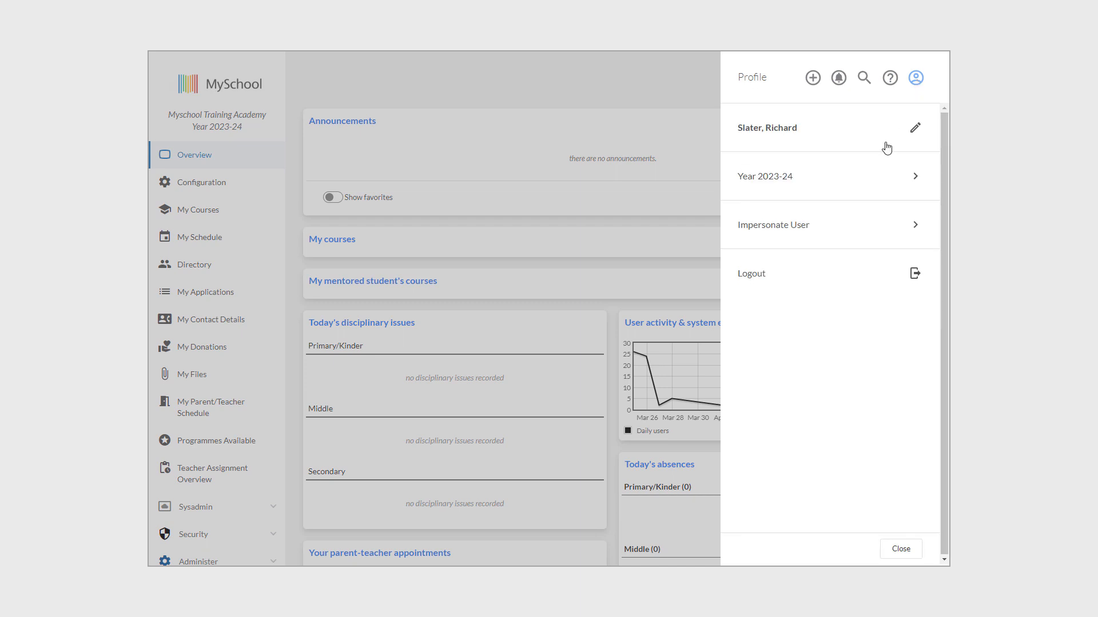
left_click(867, 176)
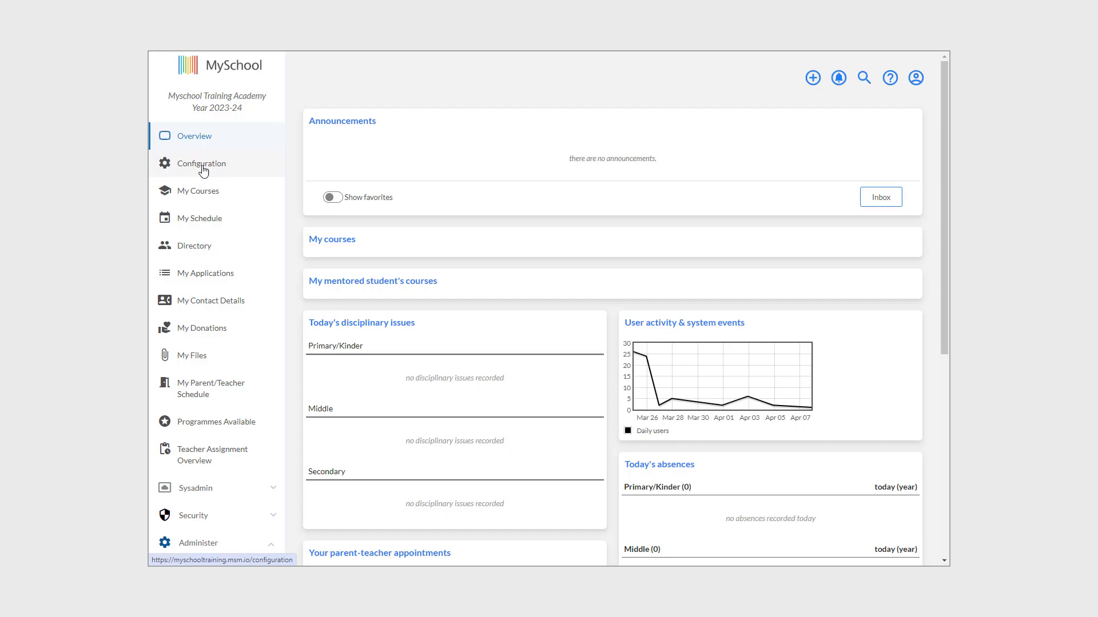
Open the academic years configuration from the core years, terms and schedule settings.
left_click(202, 166)
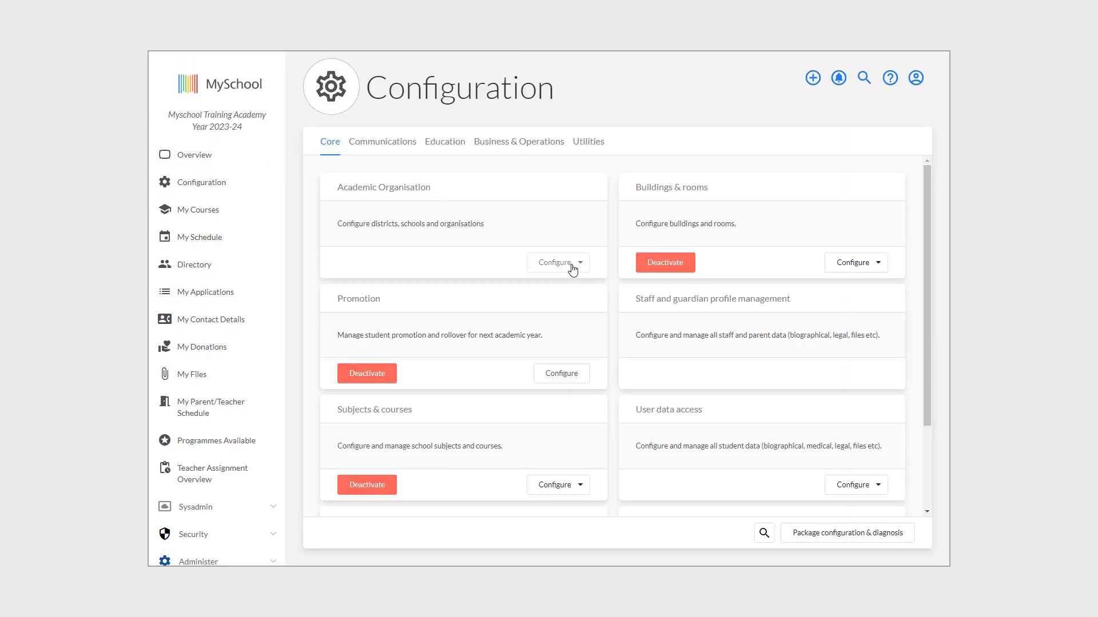
scroll(793, 333, "down", 2)
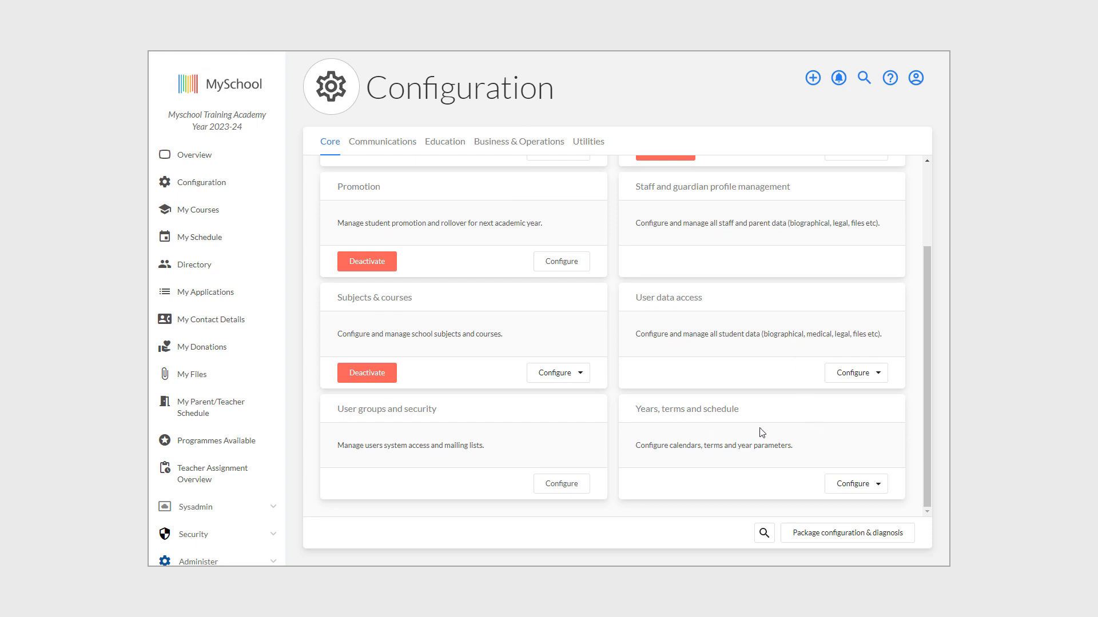
left_click(860, 484)
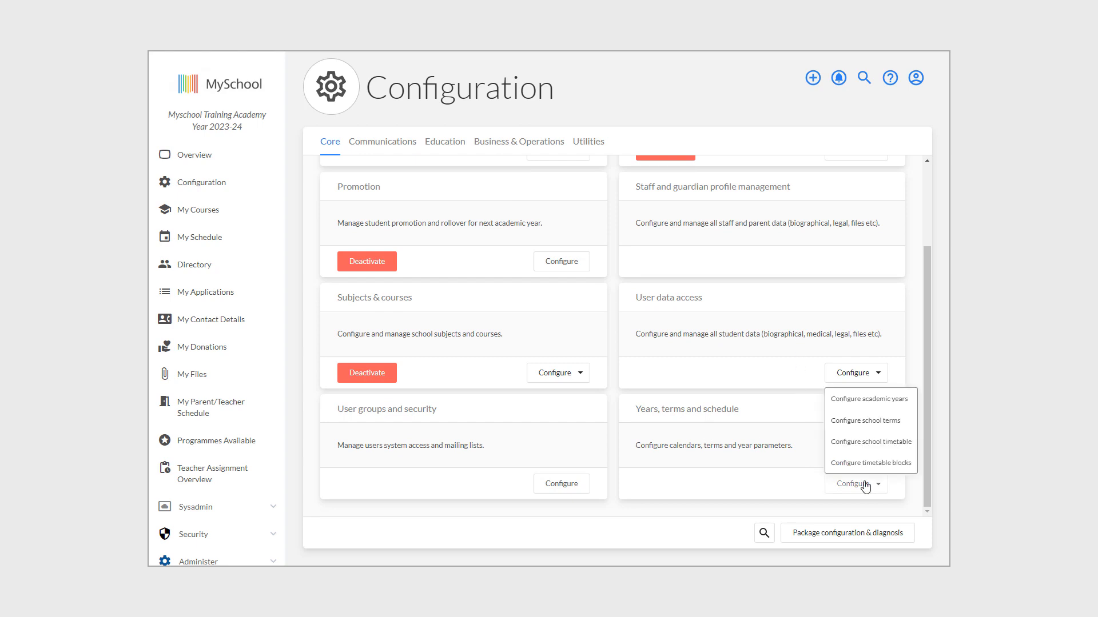
left_click(876, 403)
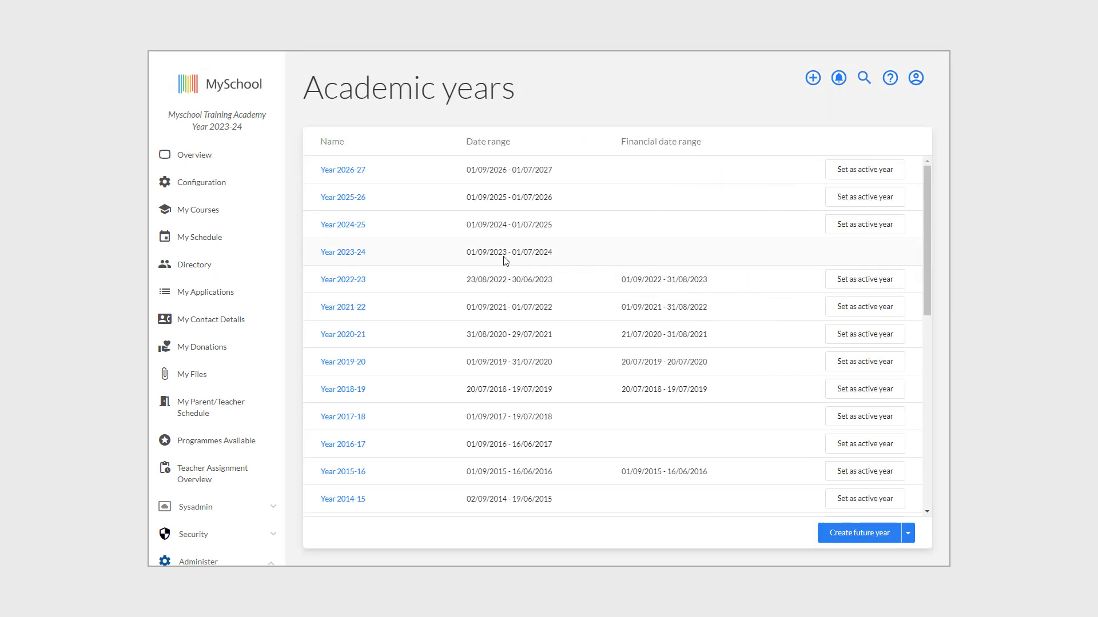
Check the start and end dates of Year 2024-25, keeping 01/09/2024 and 01/07/2025, and close it without saving.
left_click(344, 227)
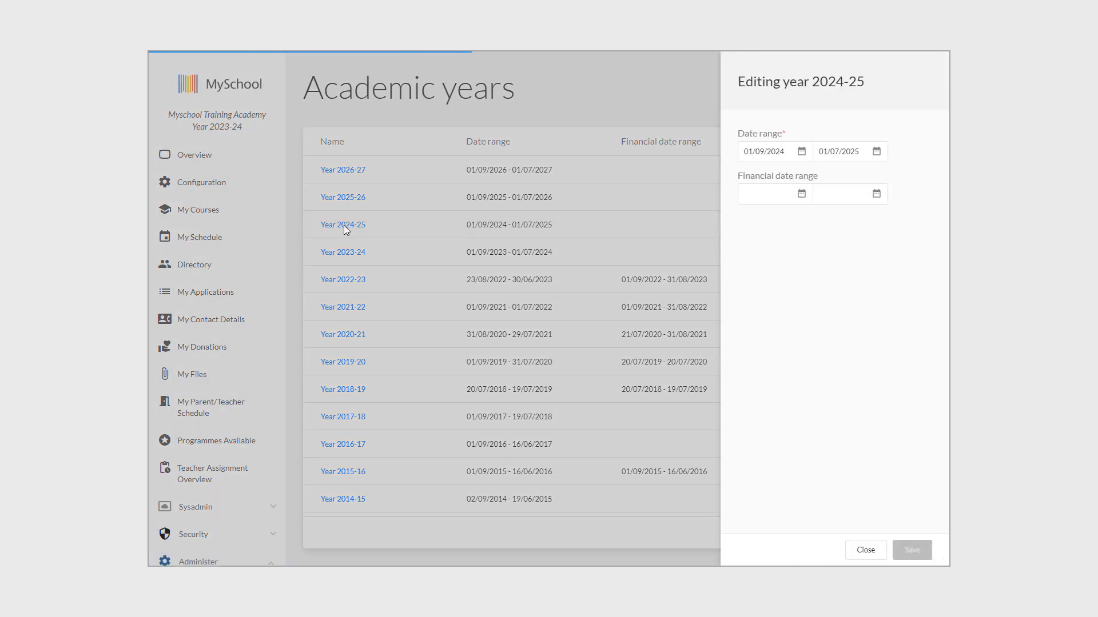
left_click(793, 153)
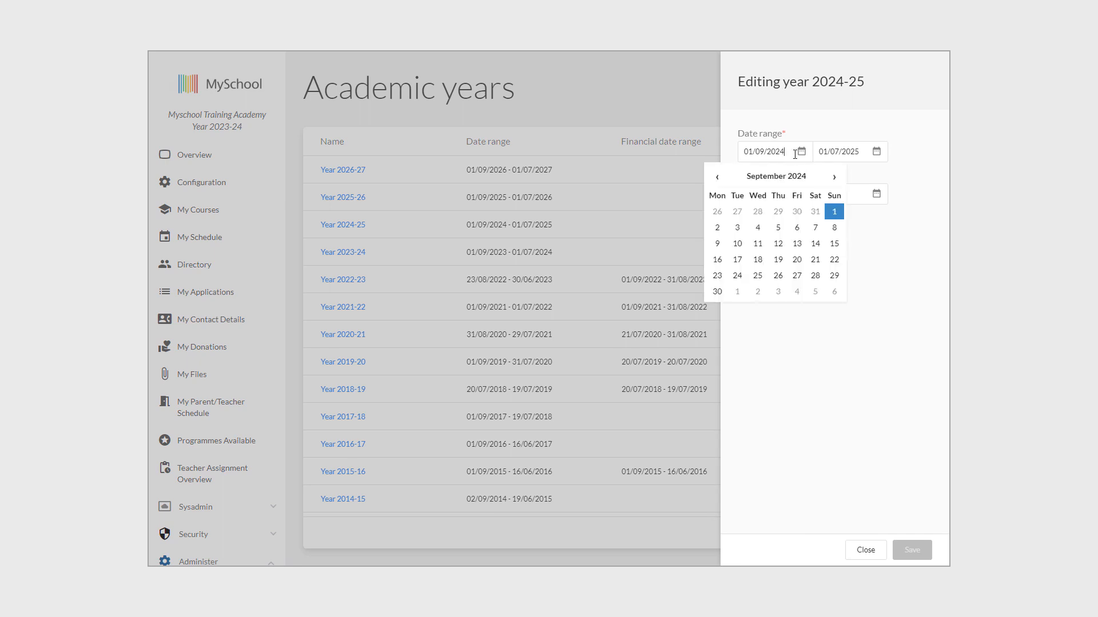
left_click(834, 212)
left_click(859, 147)
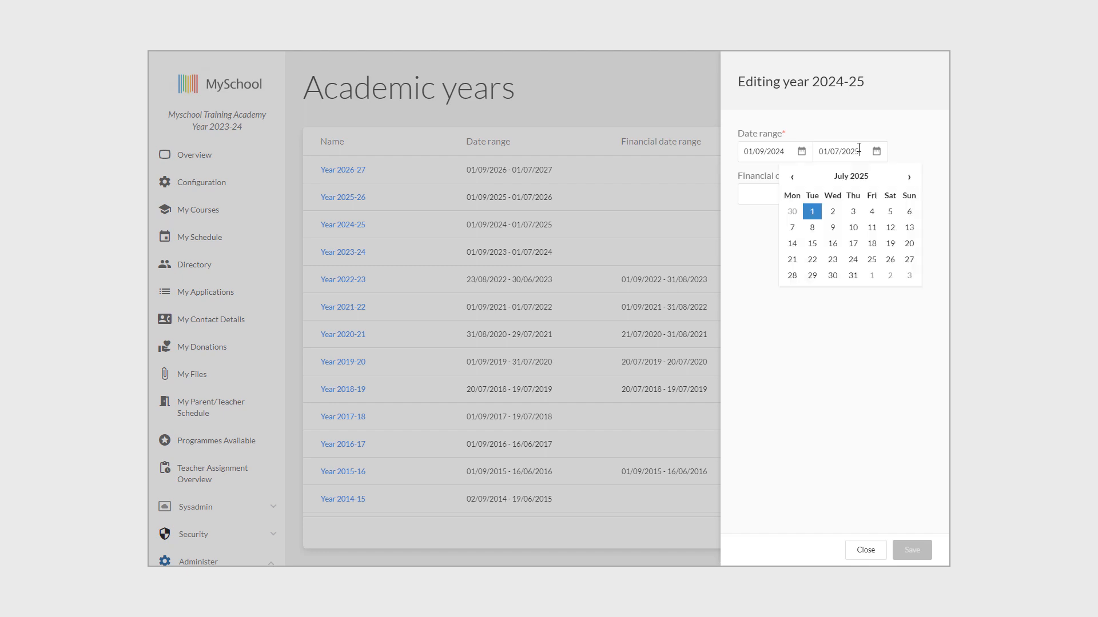
left_click(815, 217)
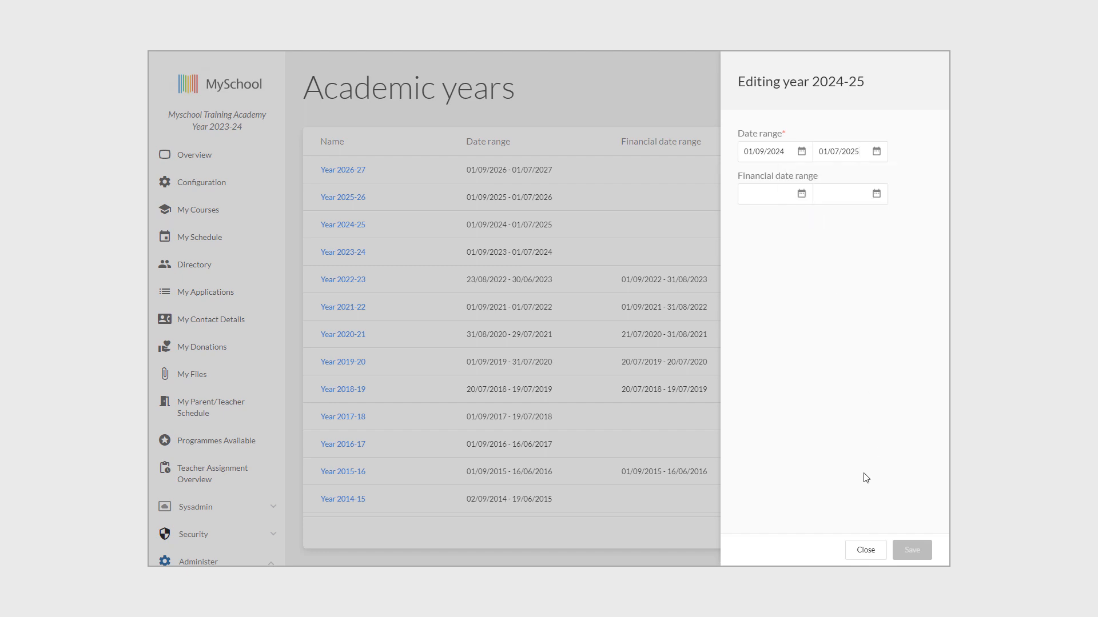
left_click(866, 550)
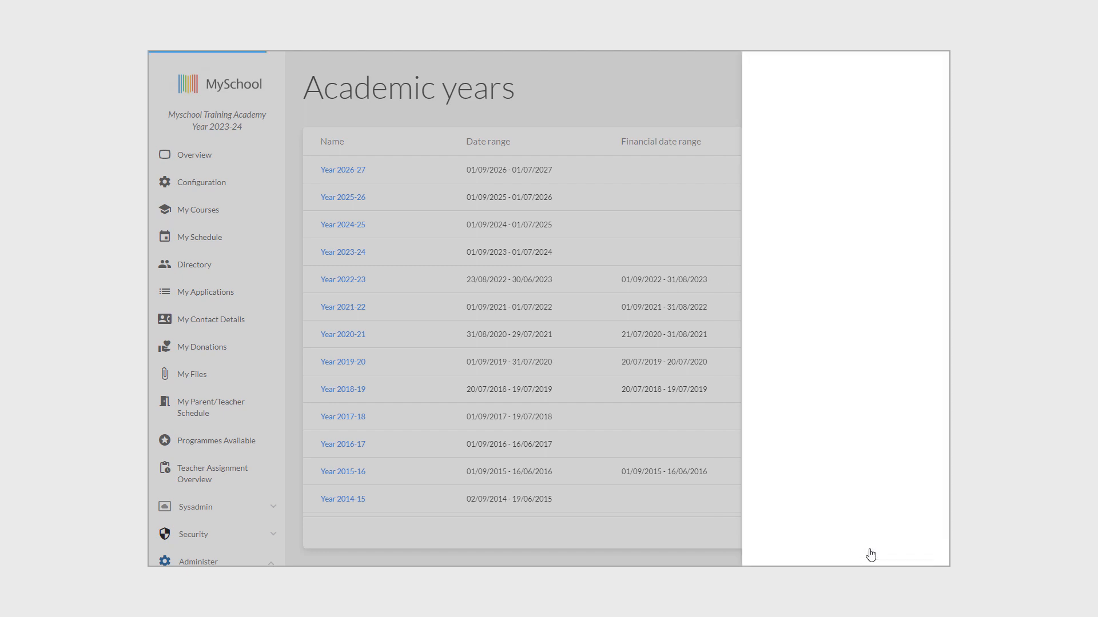
left_click(871, 540)
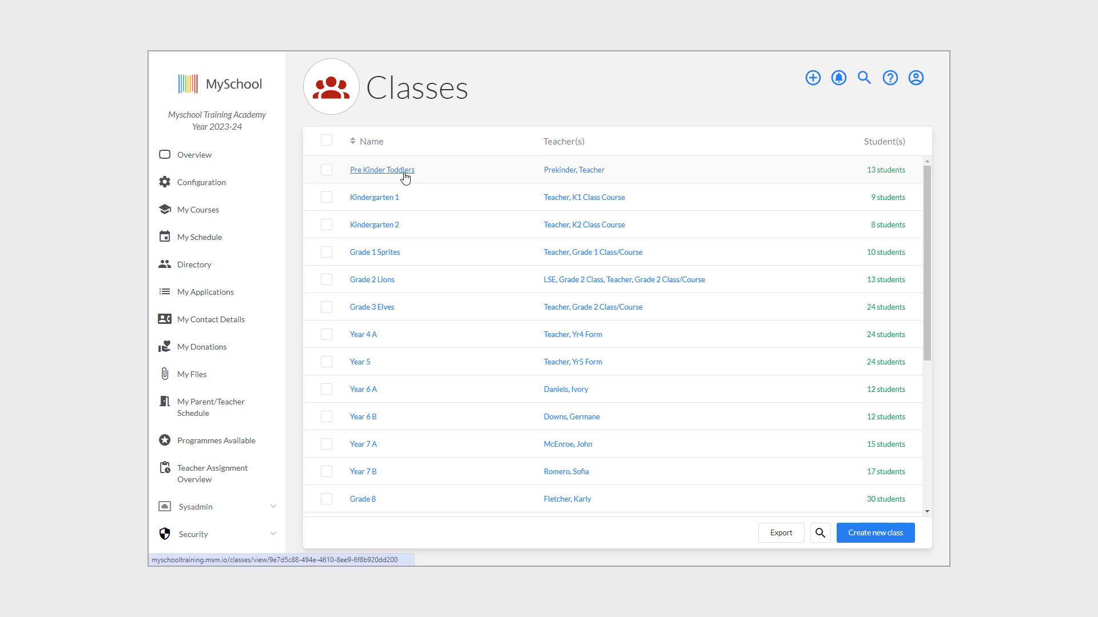
Create a new class for Year 2024-25 with class level Pre Kinder and the name Toddlers.
left_click(813, 78)
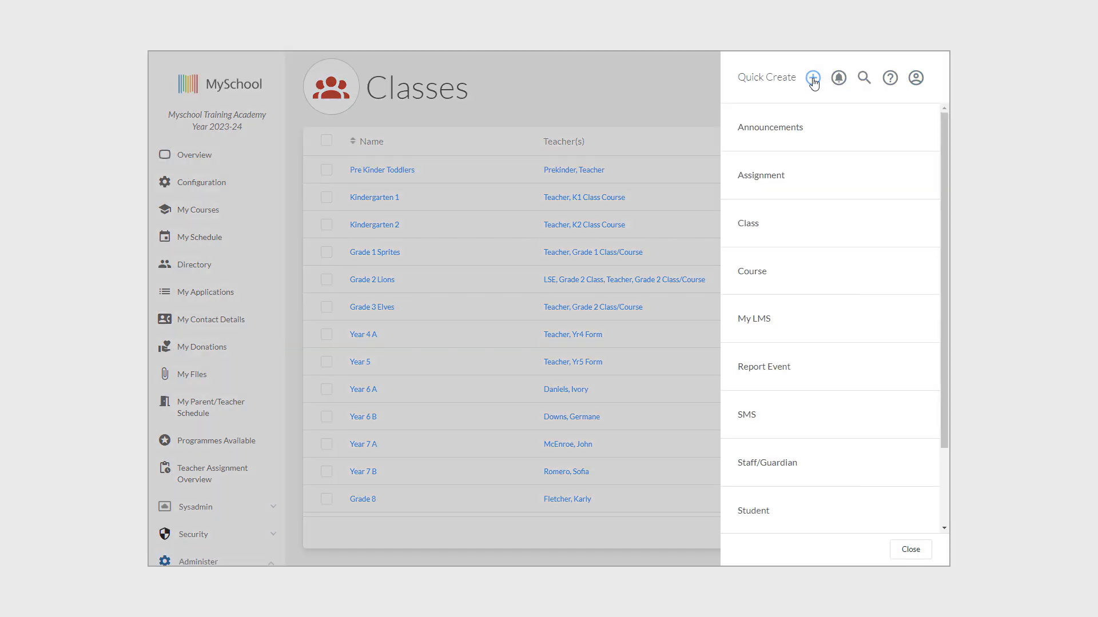
left_click(759, 227)
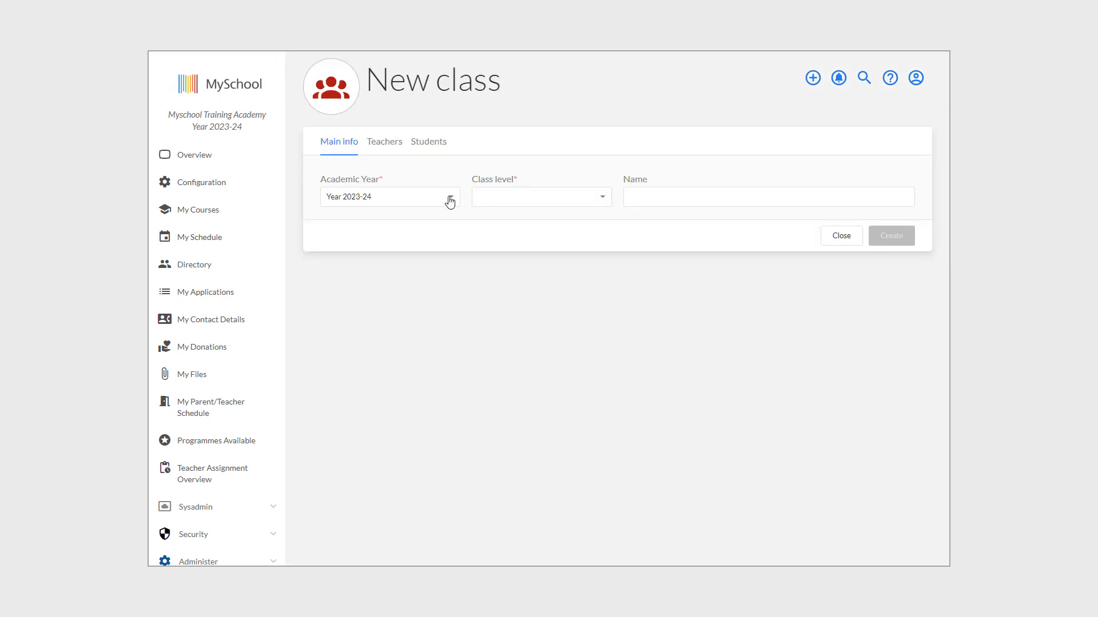
left_click(553, 195)
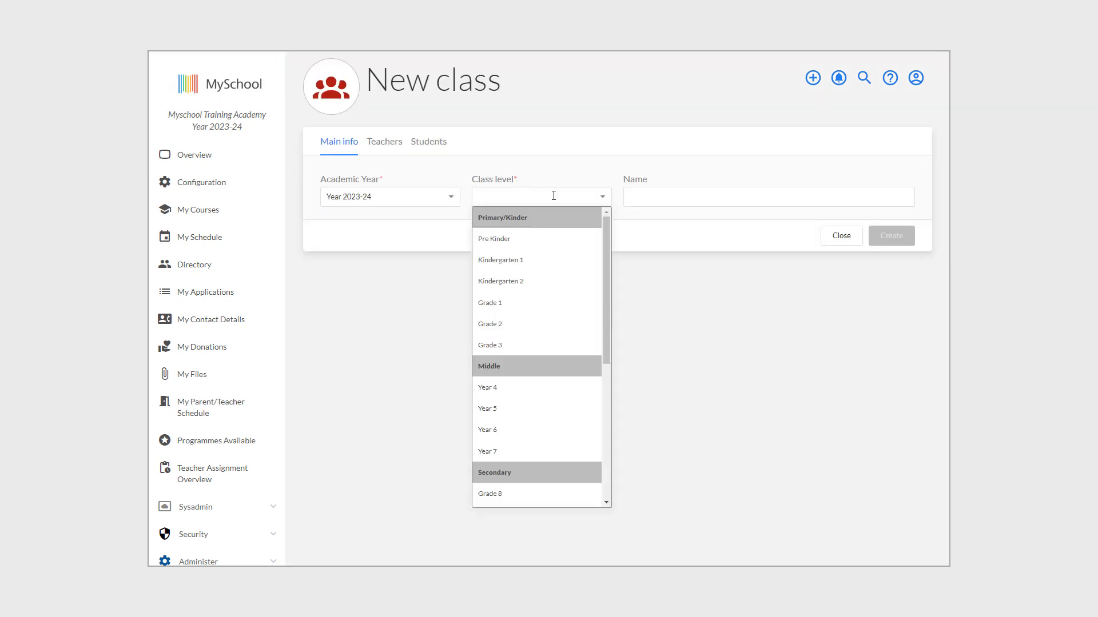
left_click(397, 194)
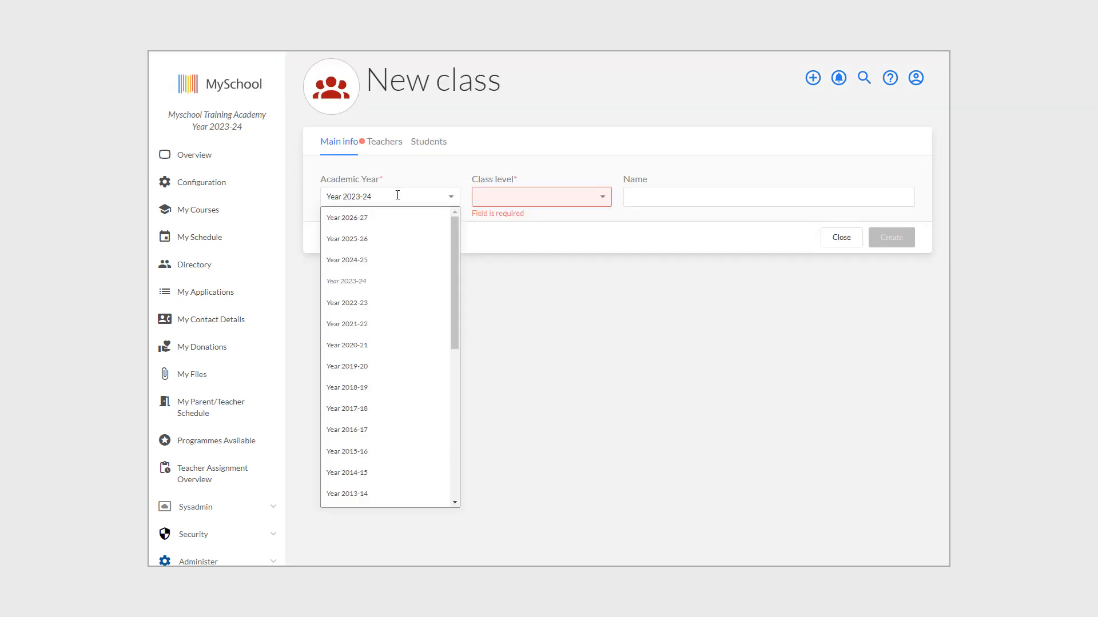
left_click(380, 260)
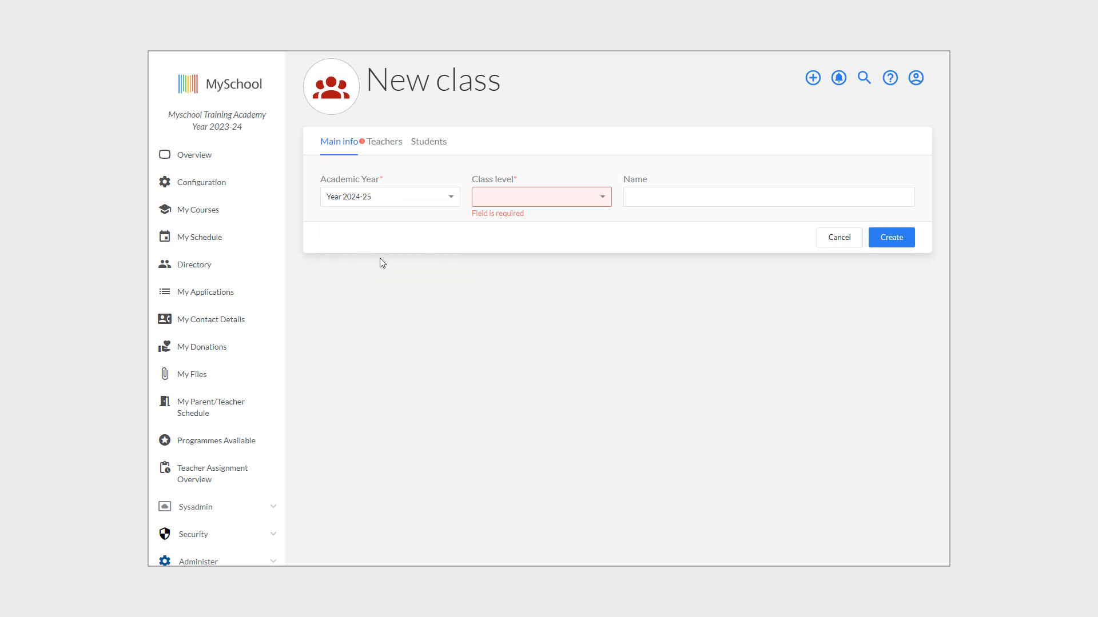
left_click(535, 201)
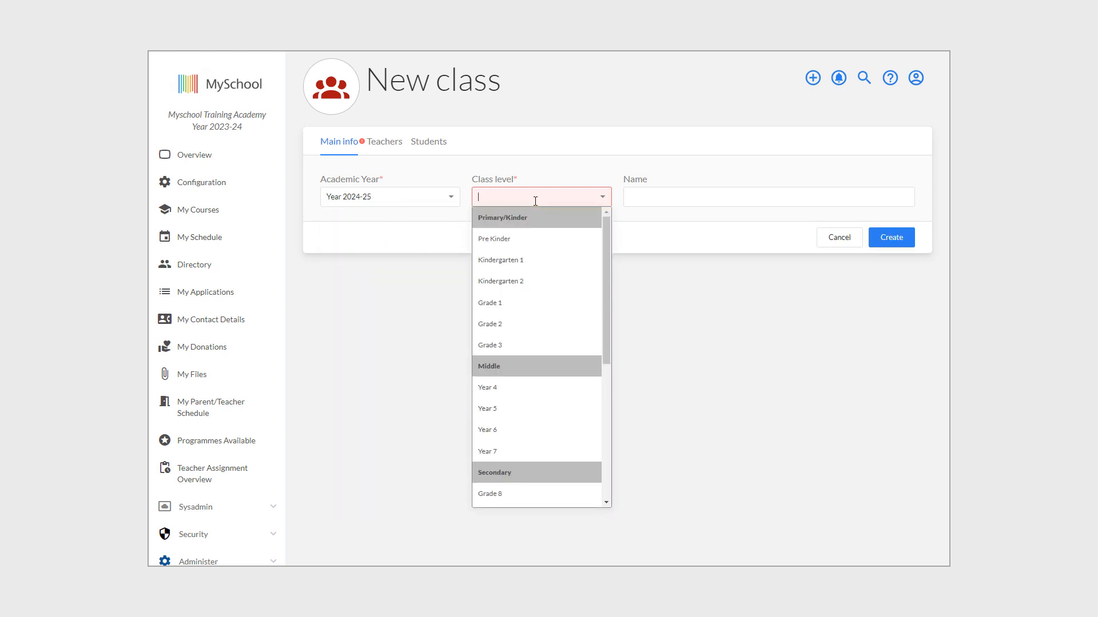
left_click(516, 240)
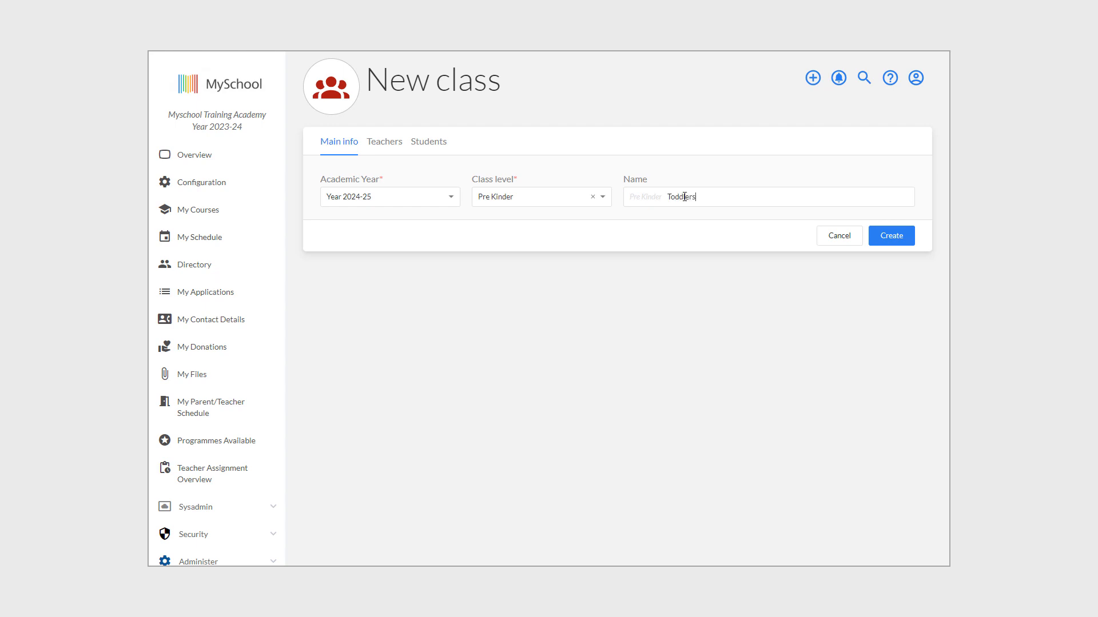
left_click(899, 238)
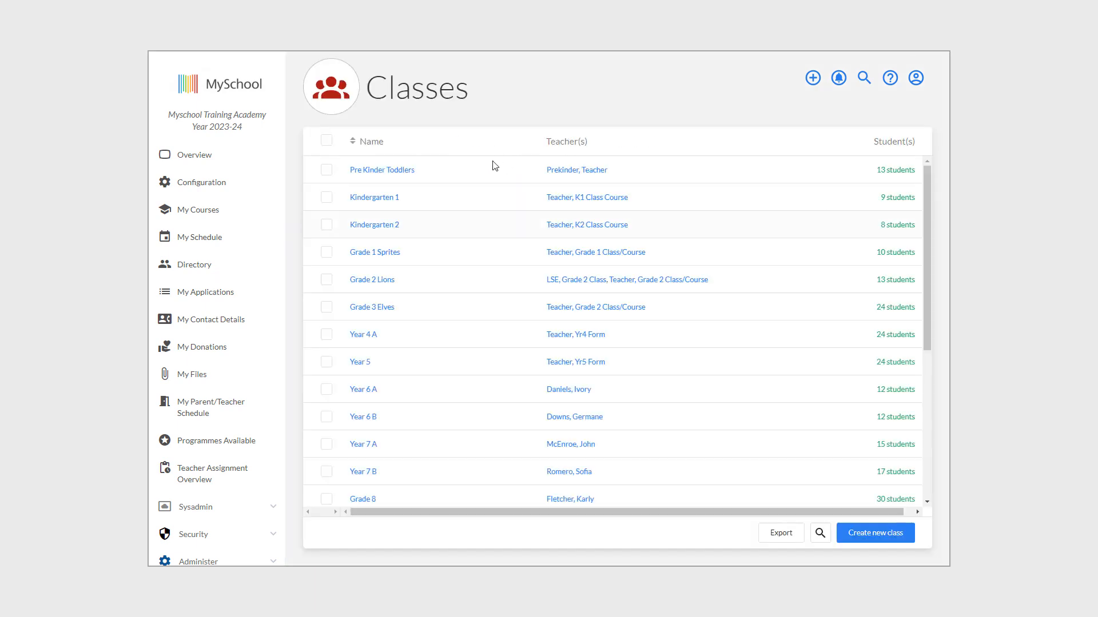
Filter the class list to academic year 2024-25 and open the Pre Kinder Toddlers class.
left_click(820, 533)
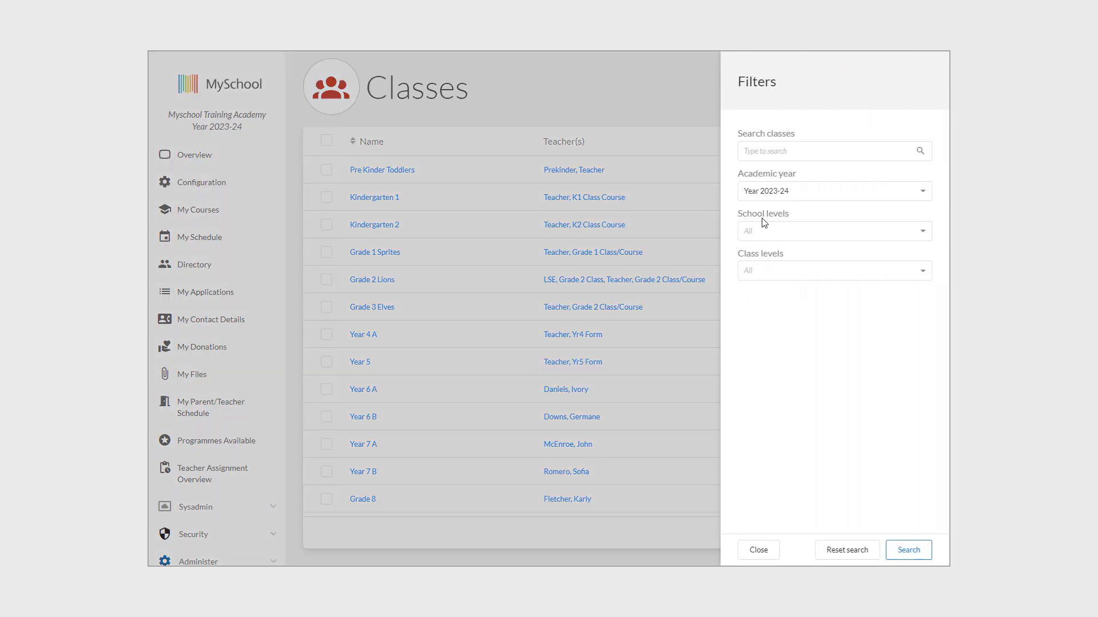
left_click(810, 190)
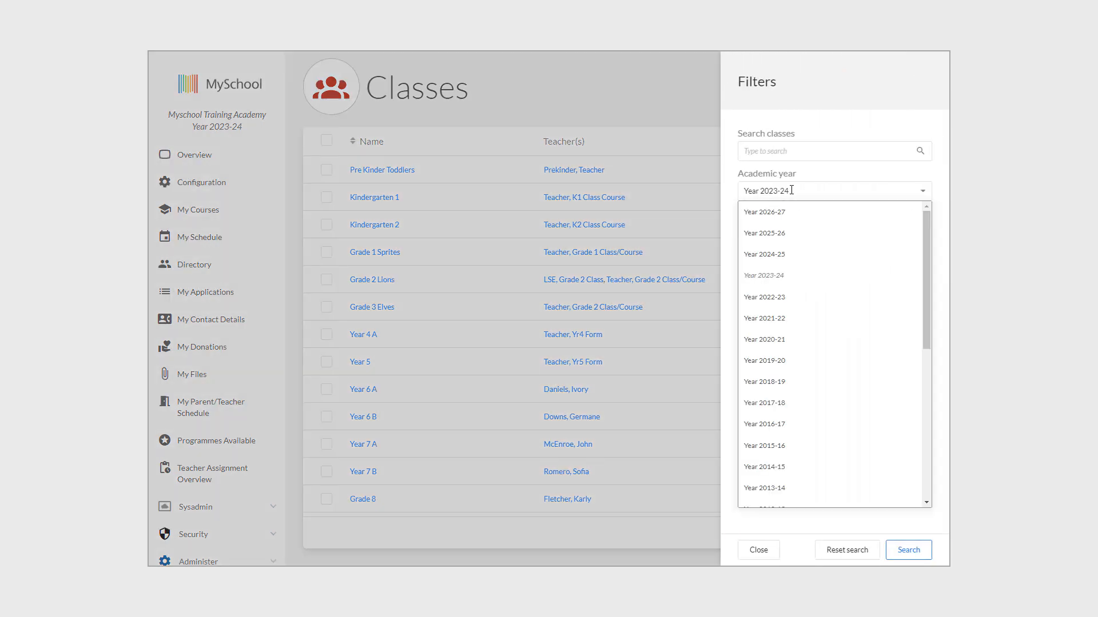
left_click(779, 256)
left_click(911, 551)
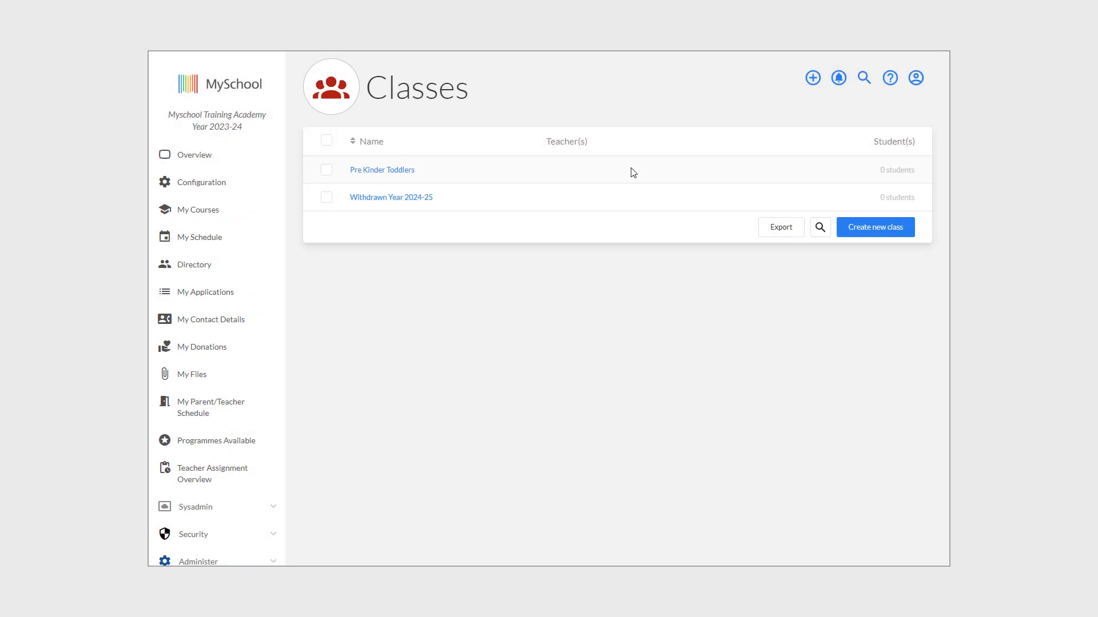
left_click(411, 171)
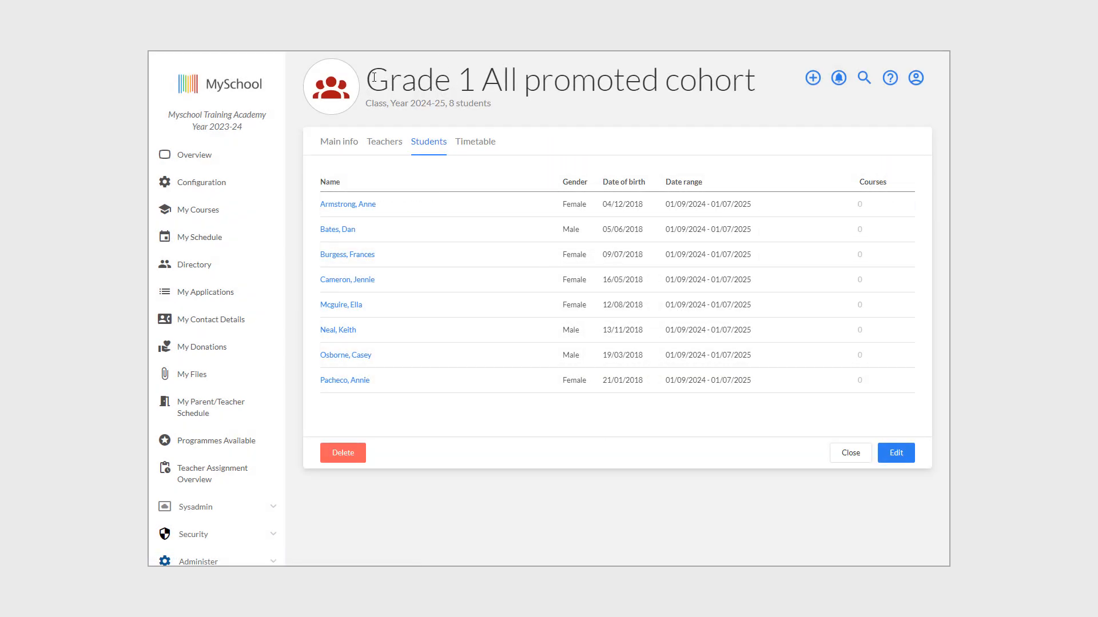
View the Year 2024-25 enrolment of the first student in the Grade 1 All promoted cohort class.
left_click_drag(374, 77, 752, 87)
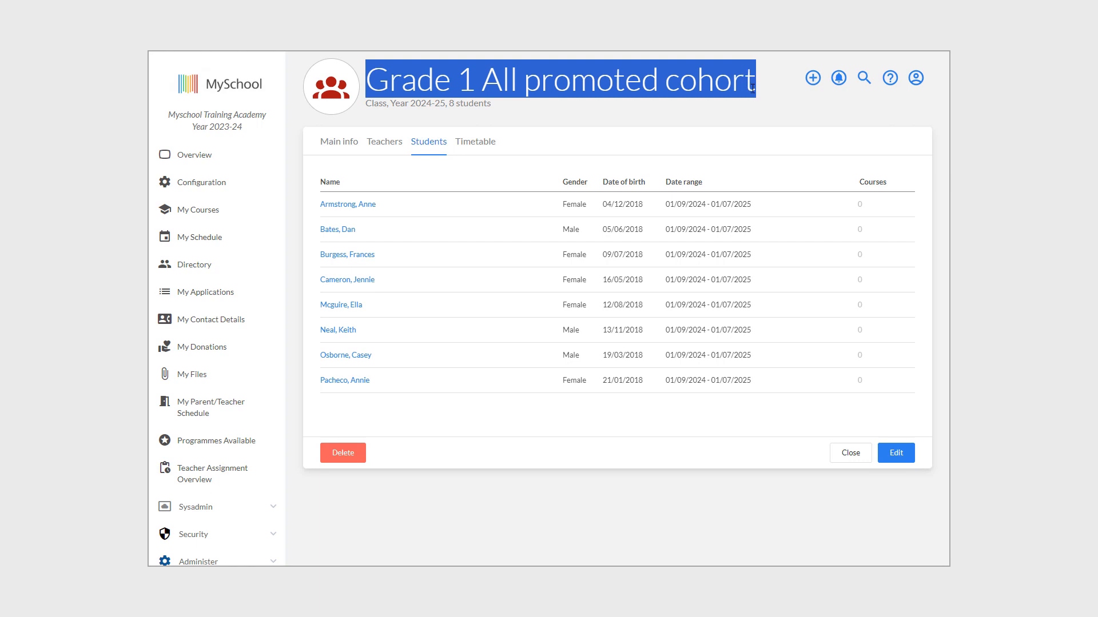
left_click(347, 205)
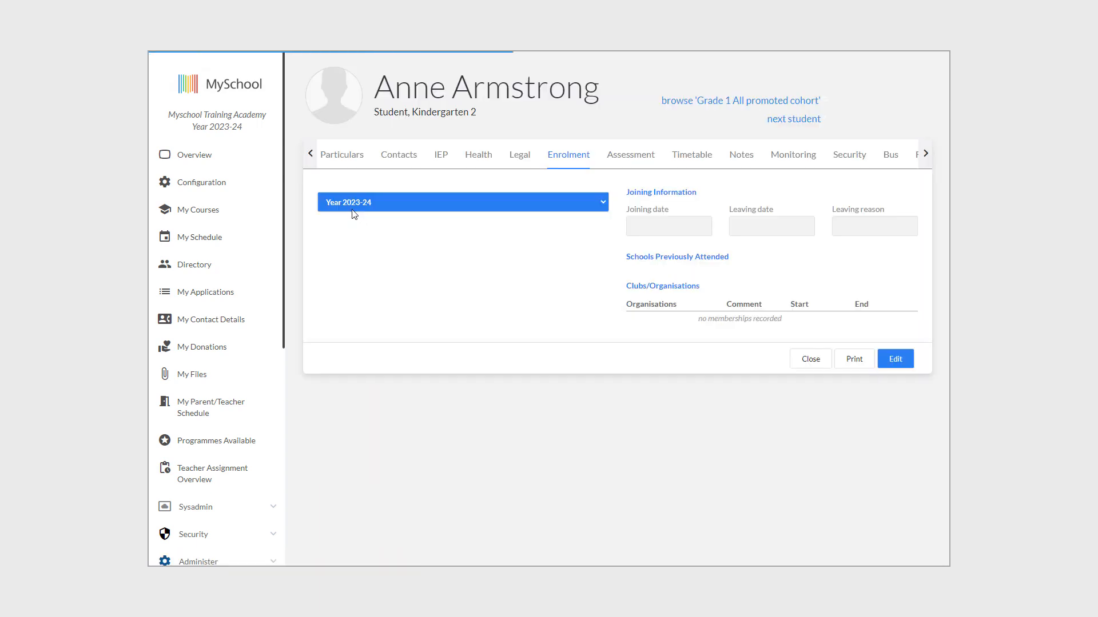
left_click(500, 200)
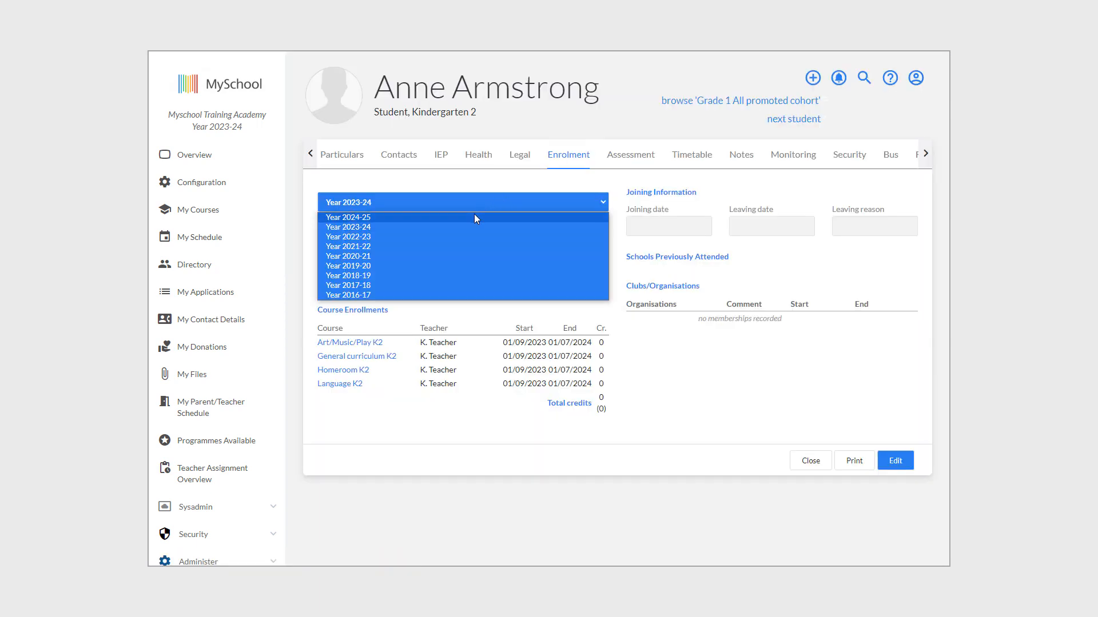
left_click(475, 215)
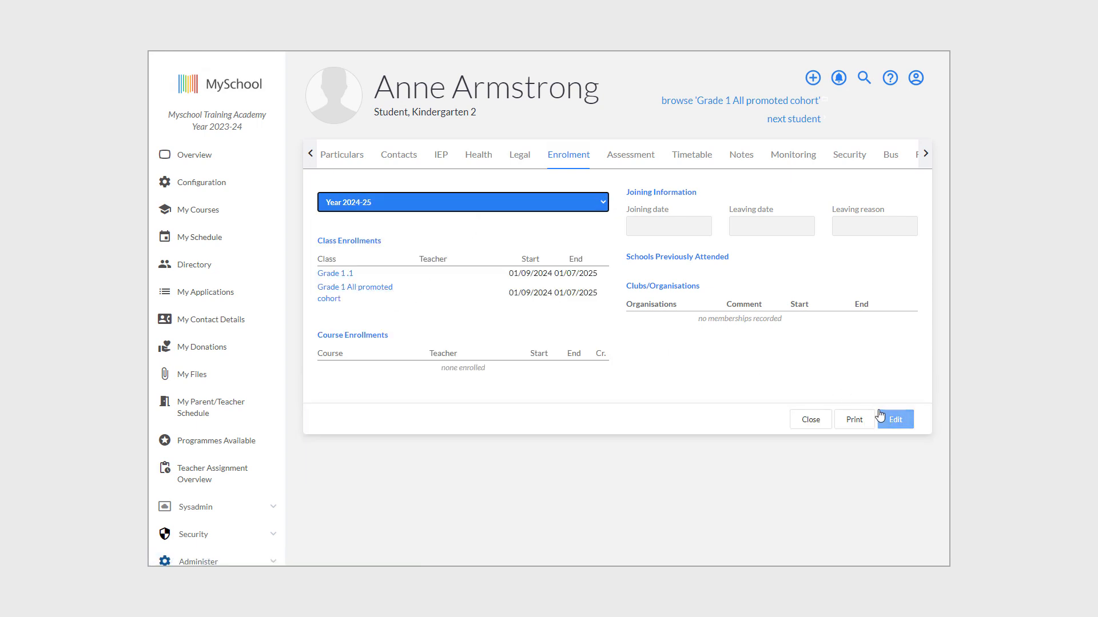
Edit the student's Year 2024-25 enrolment and remove the Grade 1 All promoted cohort class from it.
left_click(895, 421)
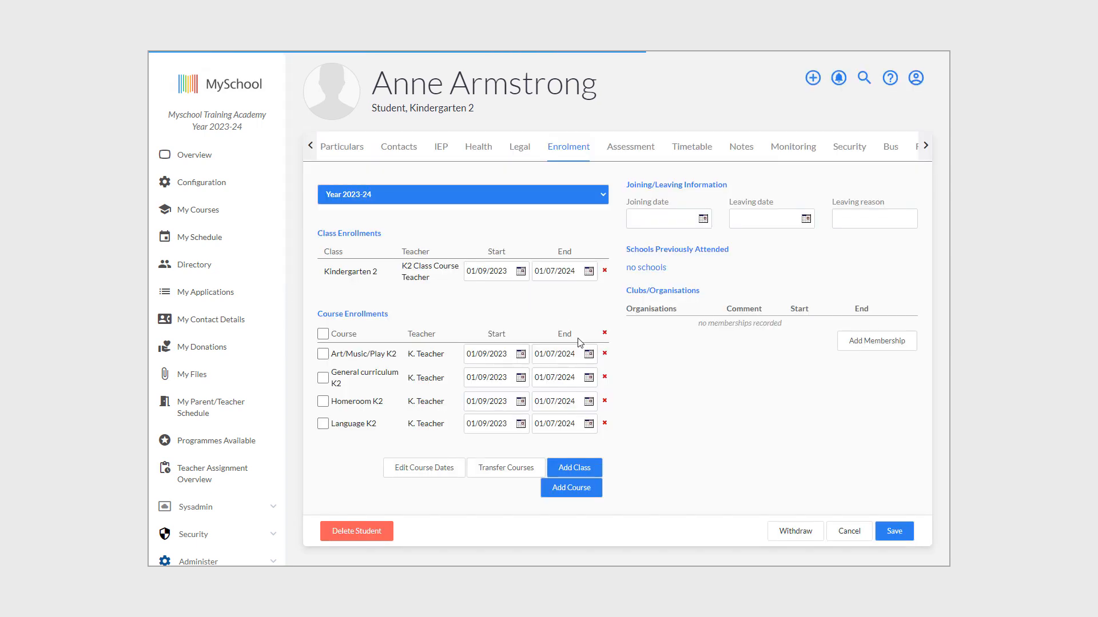
left_click(499, 196)
left_click(481, 208)
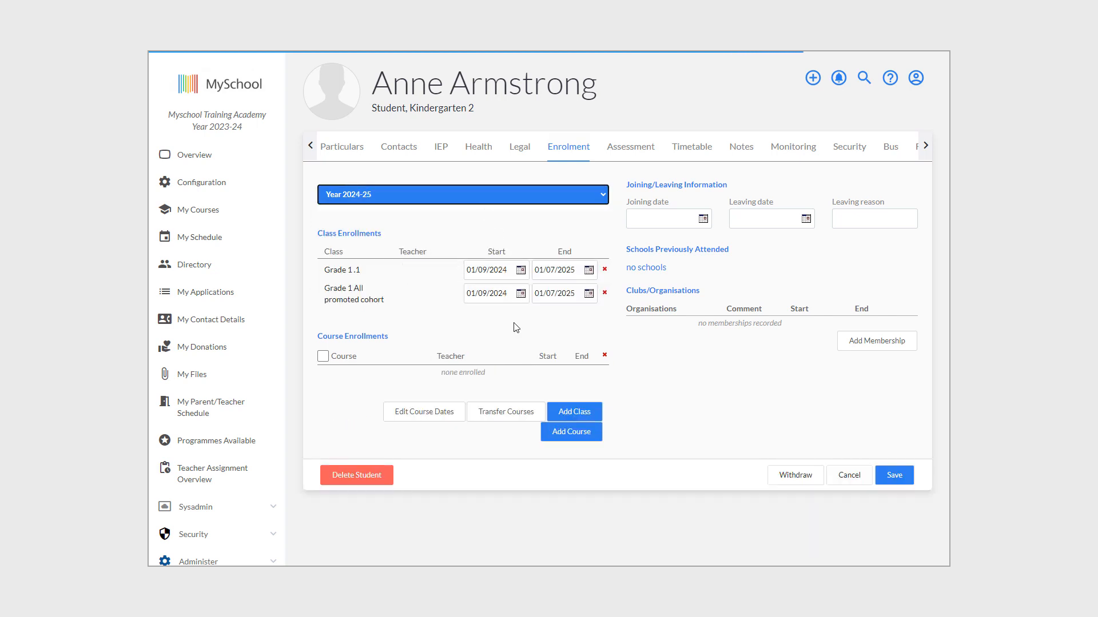
left_click(604, 294)
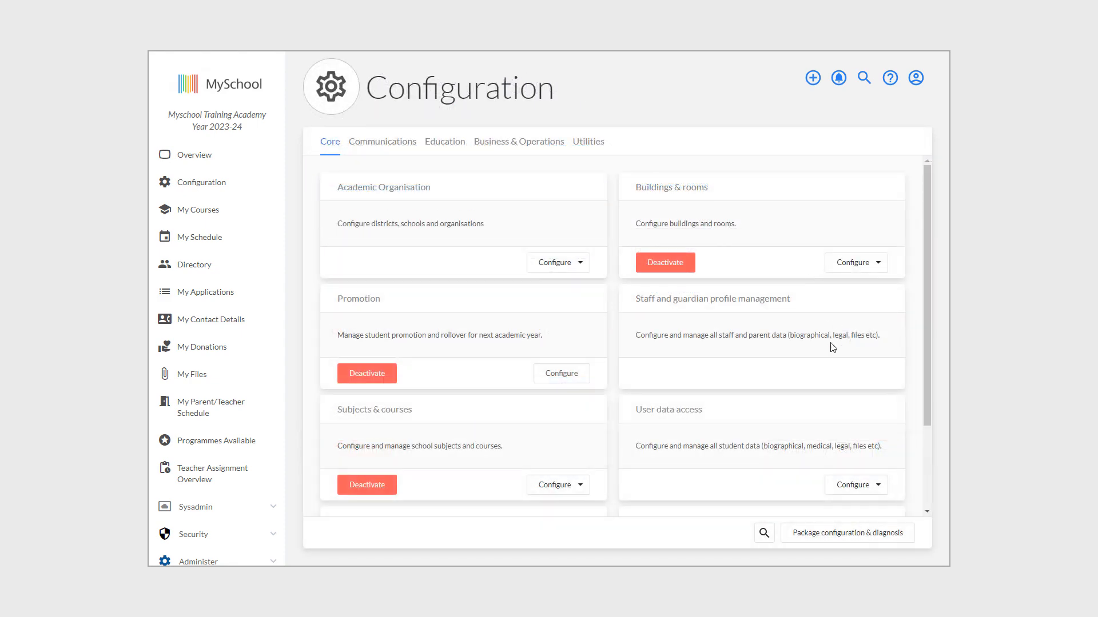
Open the school terms configuration from the years, terms and schedule settings.
scroll(827, 353, "down", 2)
left_click(872, 485)
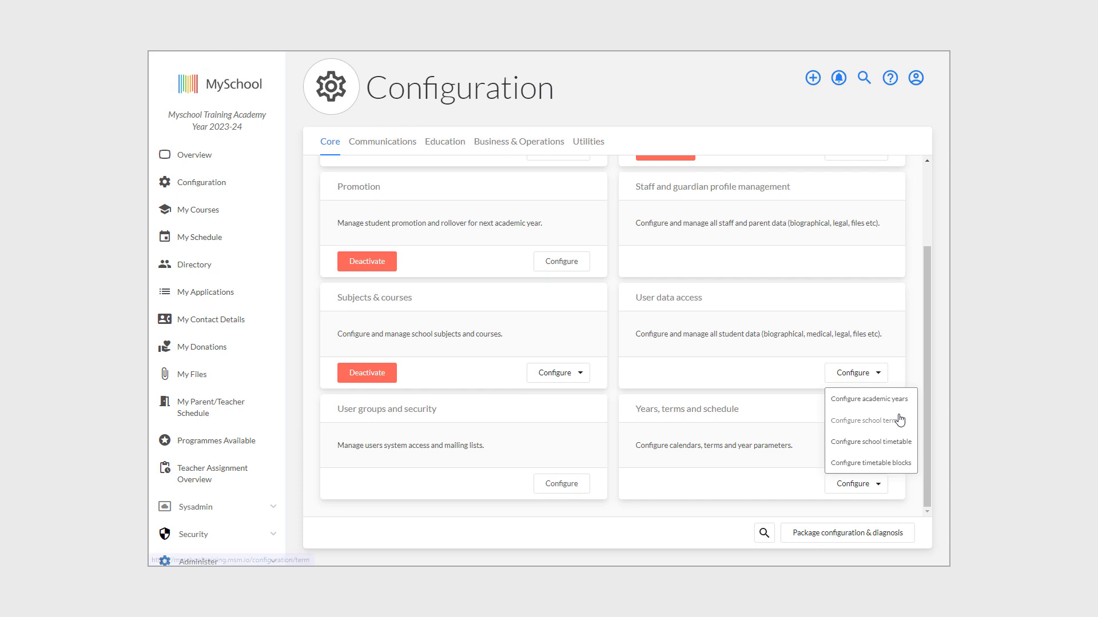
left_click(895, 421)
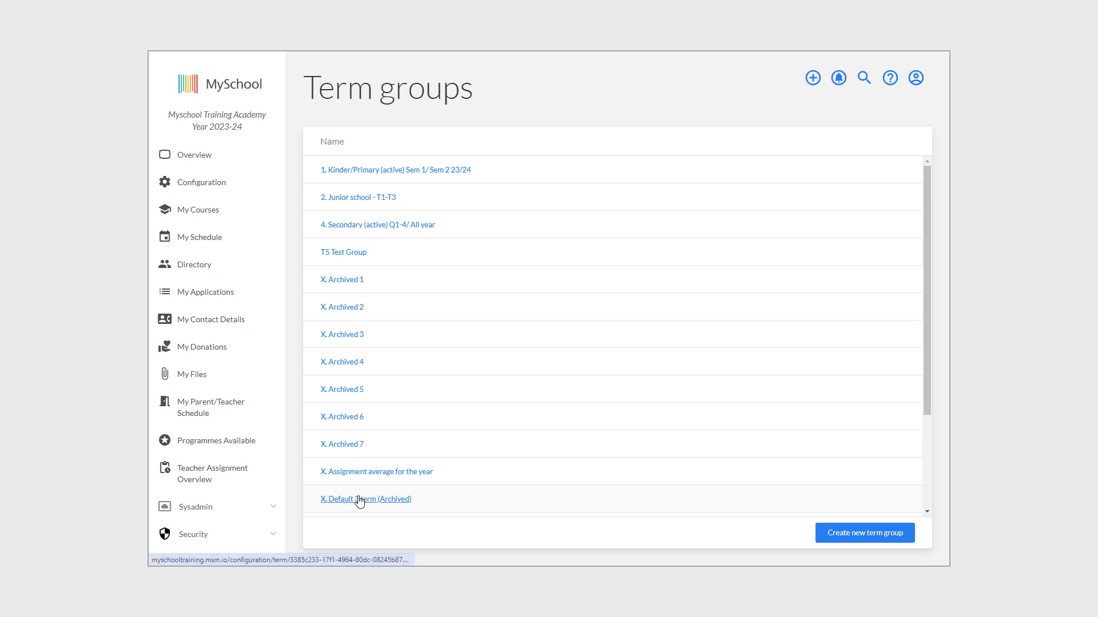
Change the Kinder/Primary term group's name to "1. Kinder/Primary (active) Sem 1/ Sem 2 24/25".
left_click(412, 171)
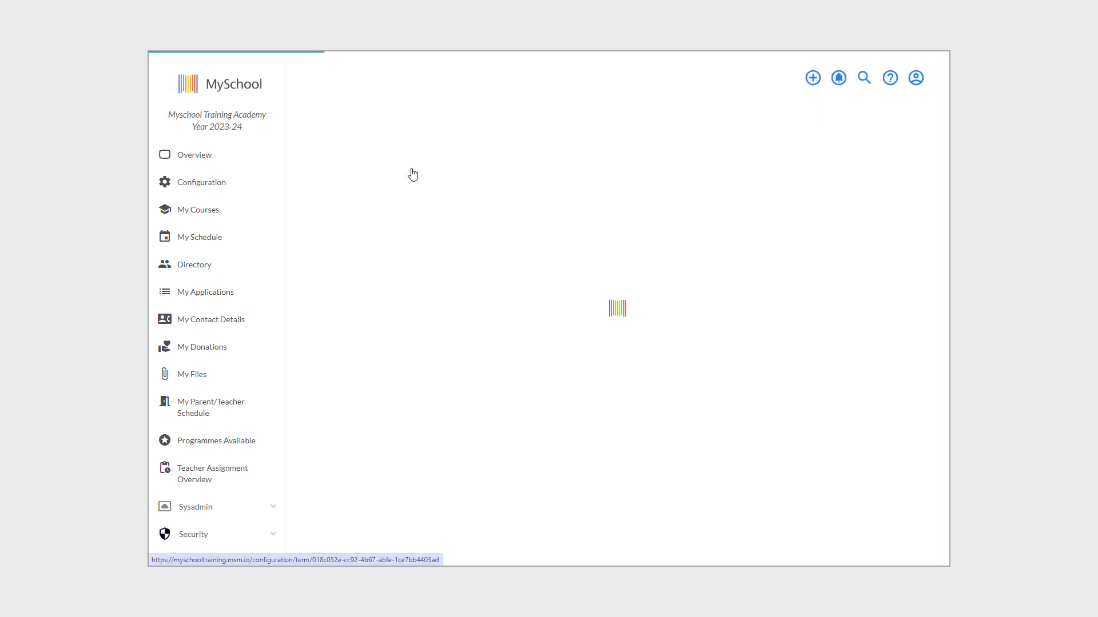
left_click_drag(491, 168, 524, 170)
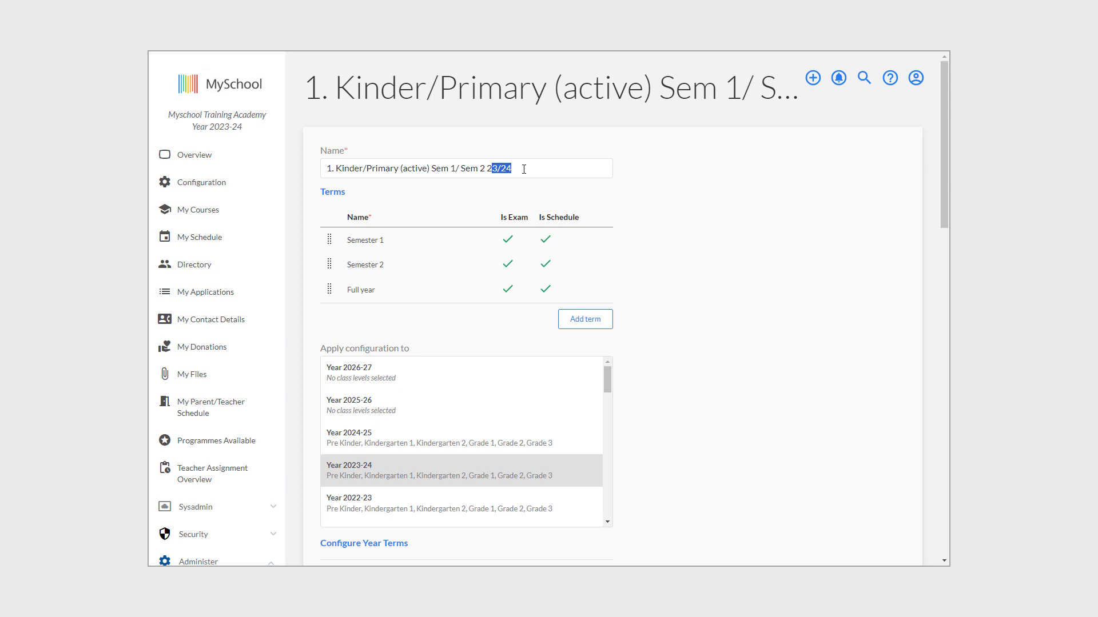
type("4")
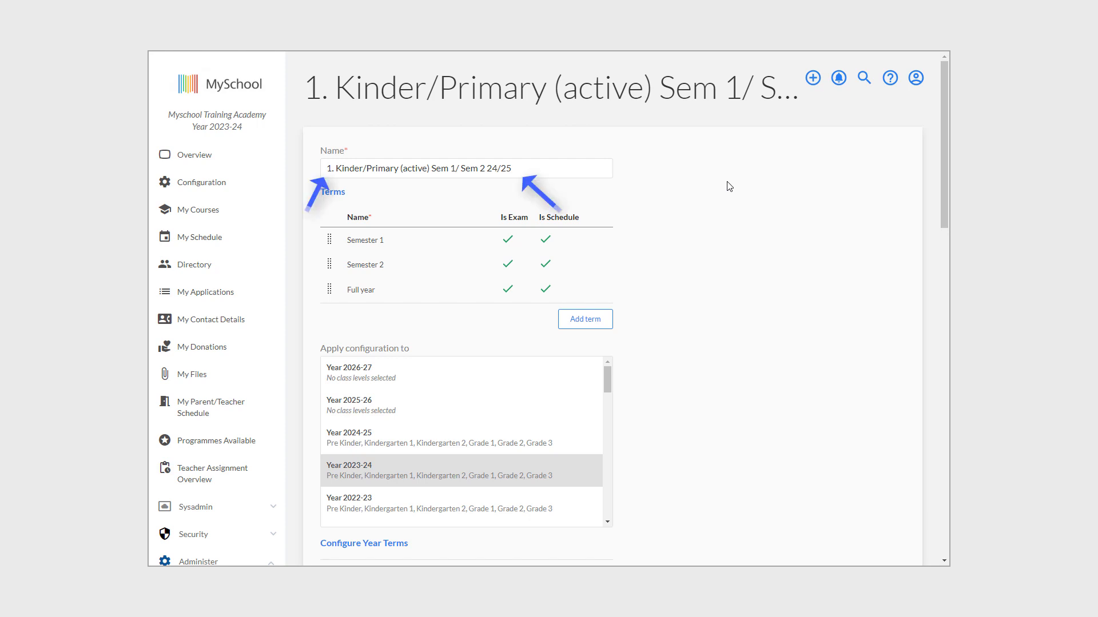
Check which class levels the Kinder/Primary term group applies to in Year 2024-25.
scroll(460, 385, "down", 1)
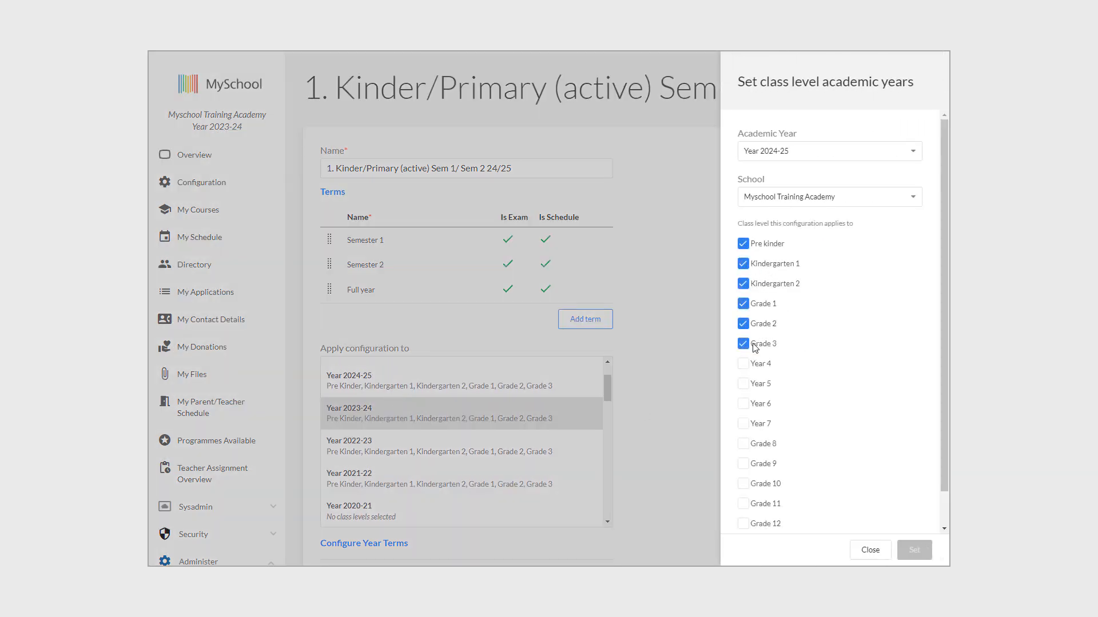
left_click(678, 376)
scroll(587, 421, "up", 1)
scroll(711, 421, "down", 5)
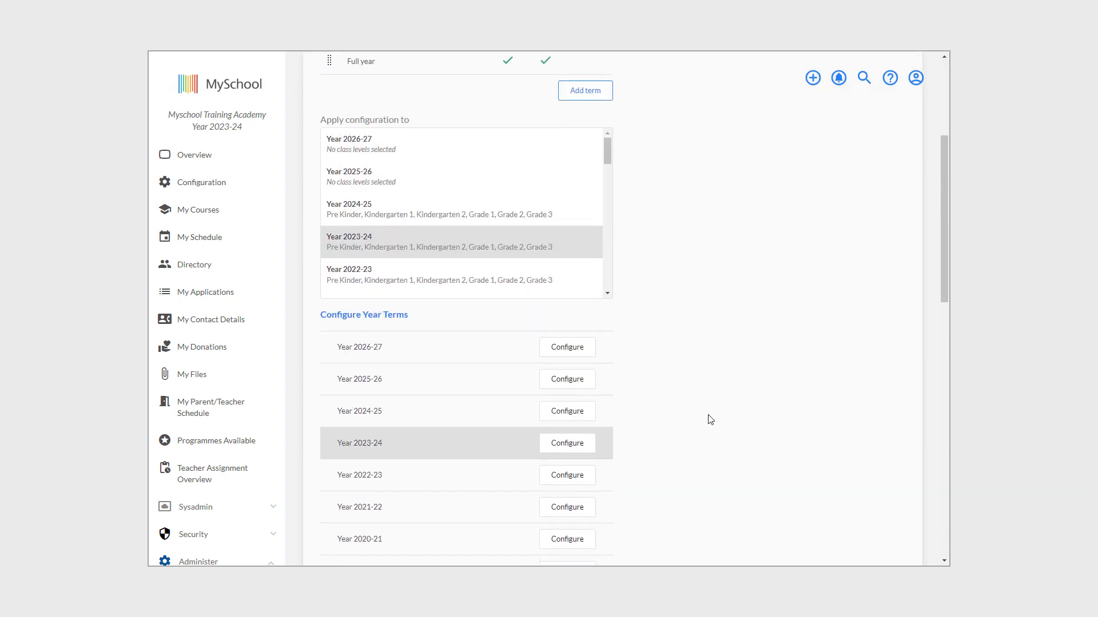
Save the term group's changes and choose the Full year term's end date in its Year 2024-25 configuration.
left_click(568, 359)
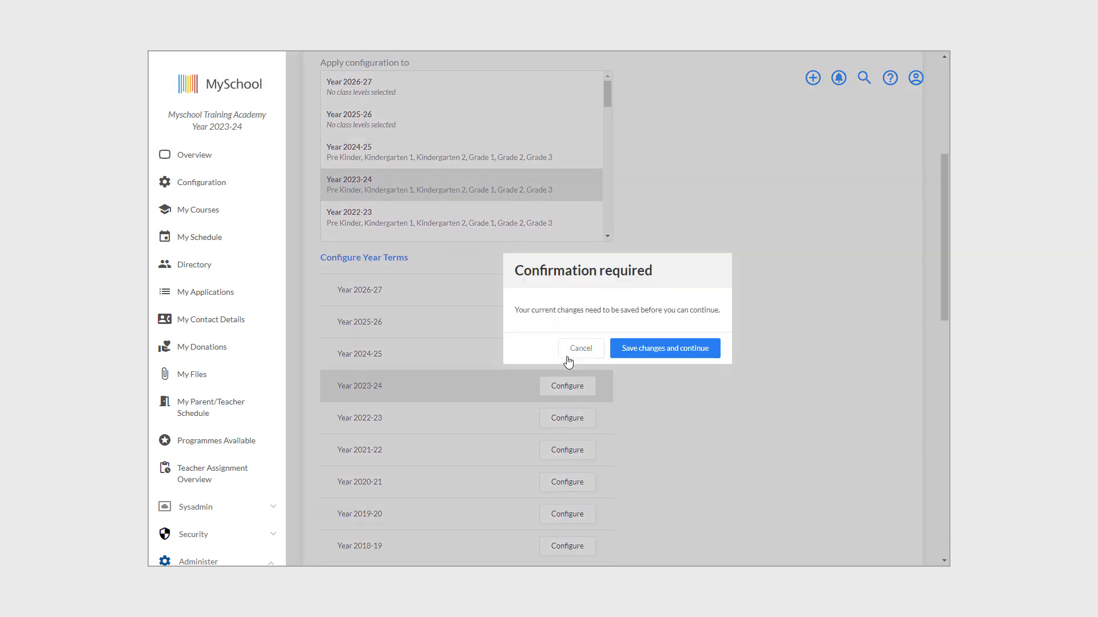
left_click(668, 350)
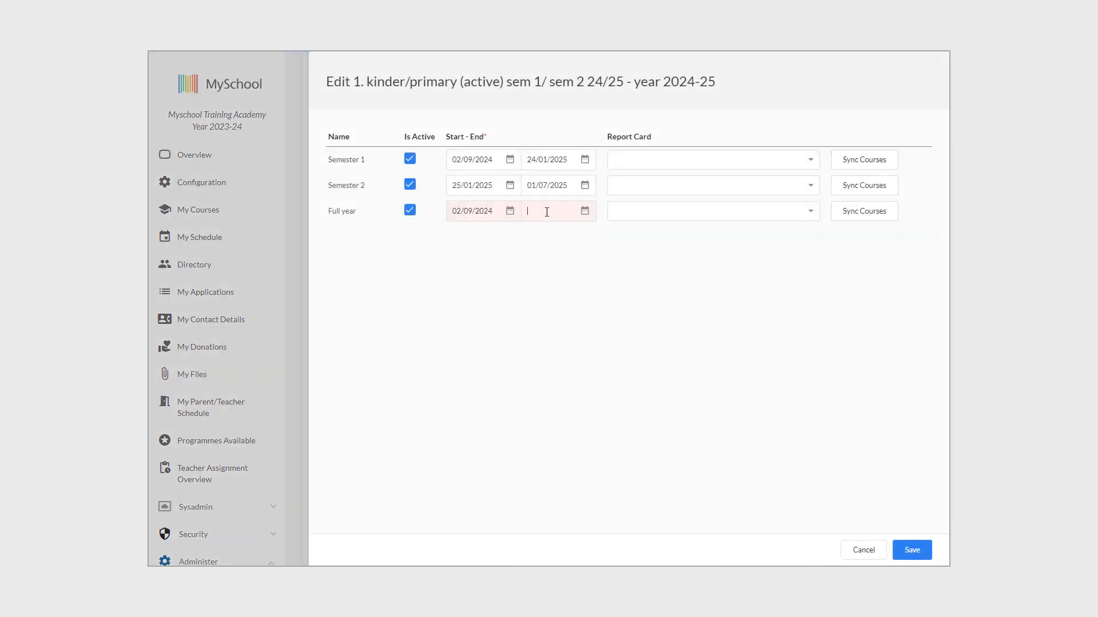
left_click(617, 237)
left_click(618, 236)
left_click(619, 239)
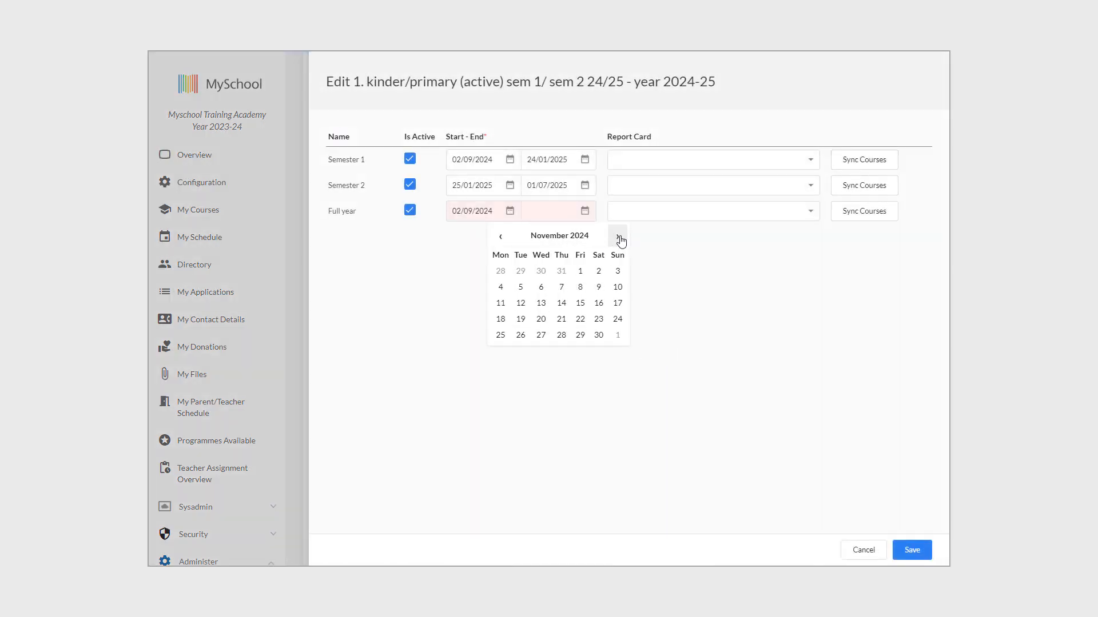
left_click(619, 239)
left_click(619, 239)
left_click(619, 239)
left_click(500, 237)
left_click(500, 237)
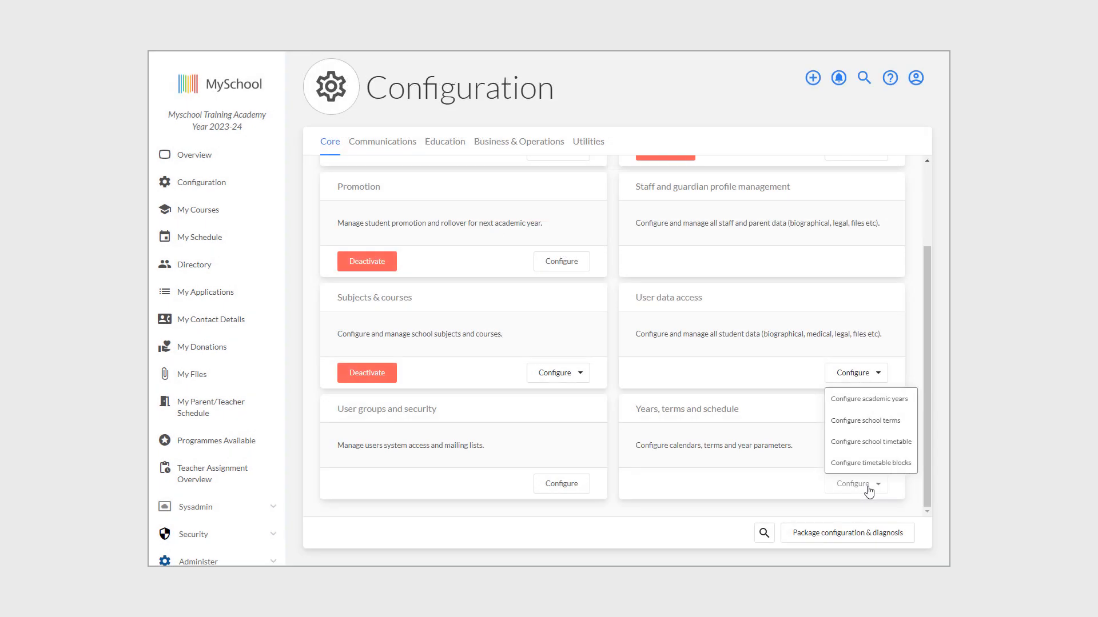
Open the school timetable configuration and apply "1. Junior timetable (RW - 6 periods)" to Year 4, Year 5, Year 6 and Year 7 for Year 2024-25.
left_click(870, 442)
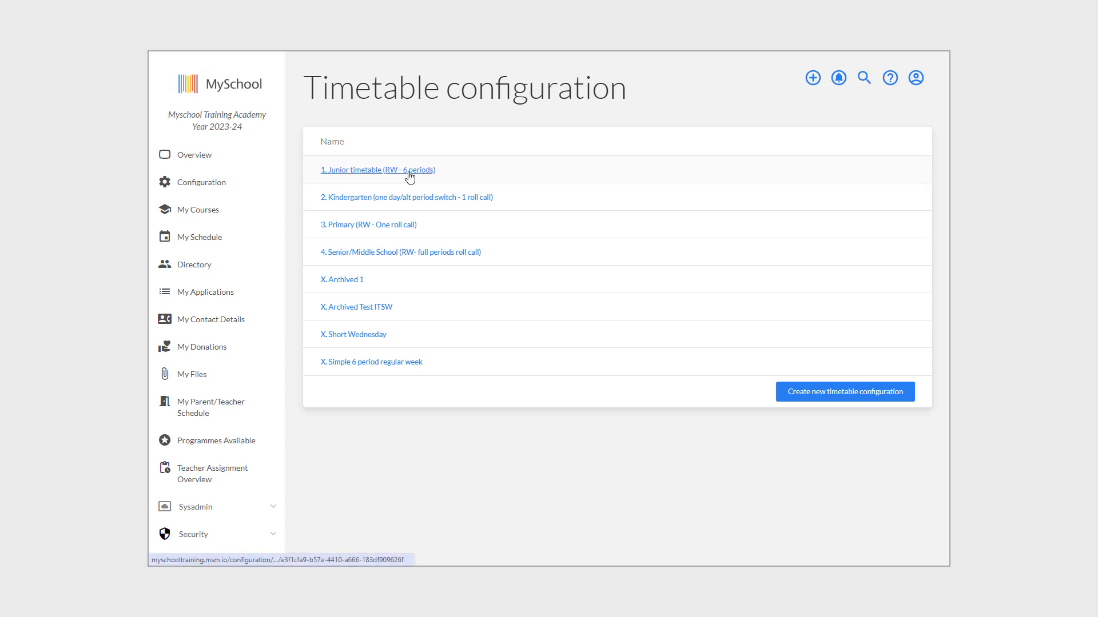
left_click(409, 177)
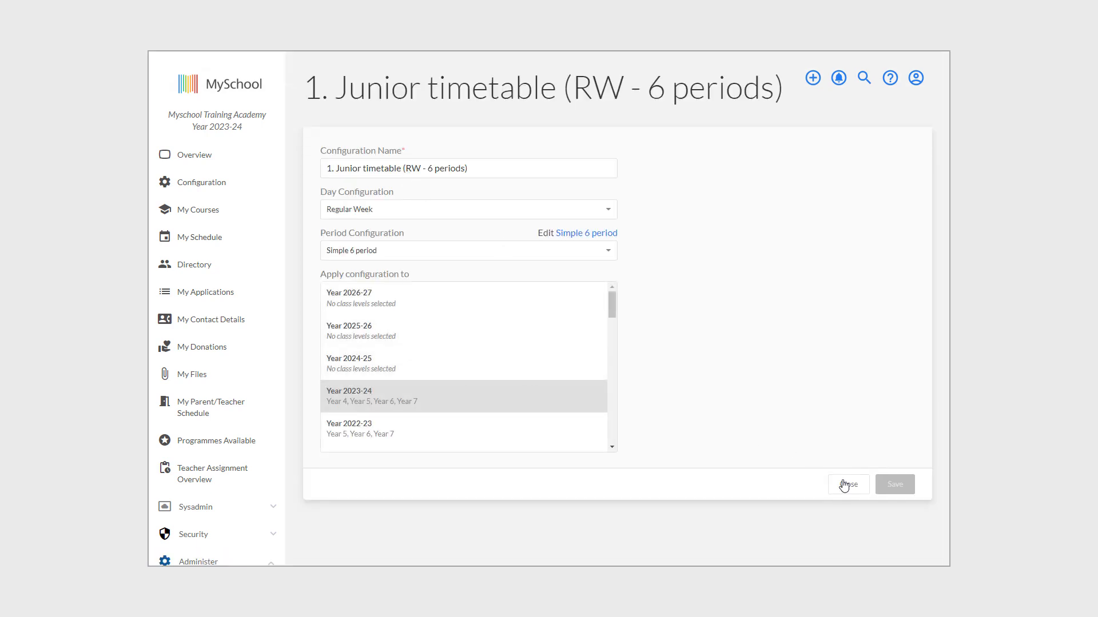
left_click(396, 370)
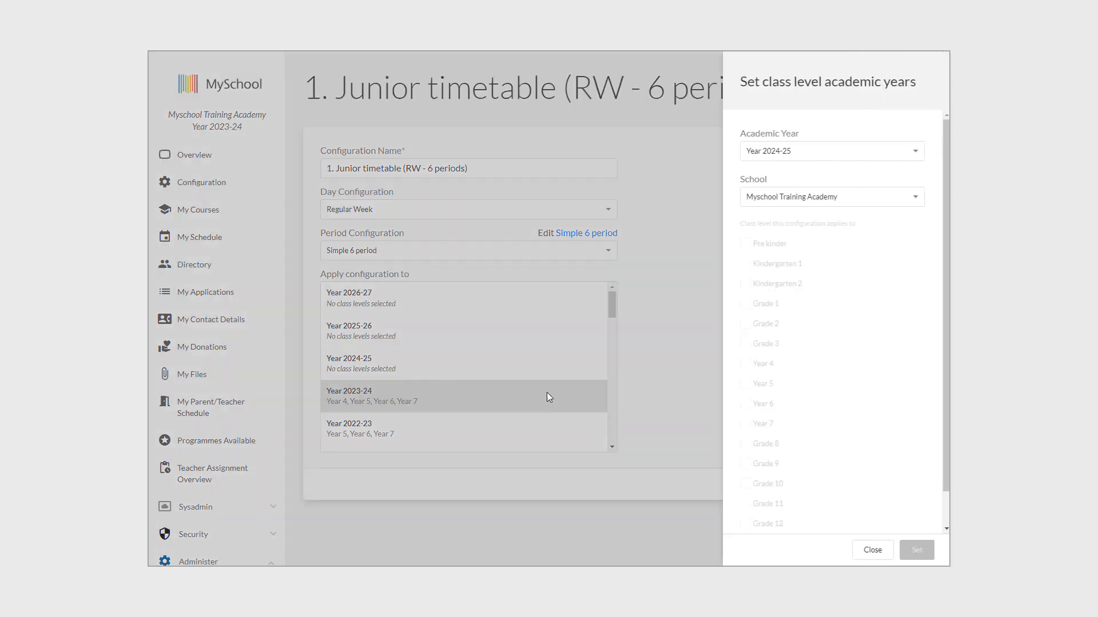
left_click(745, 364)
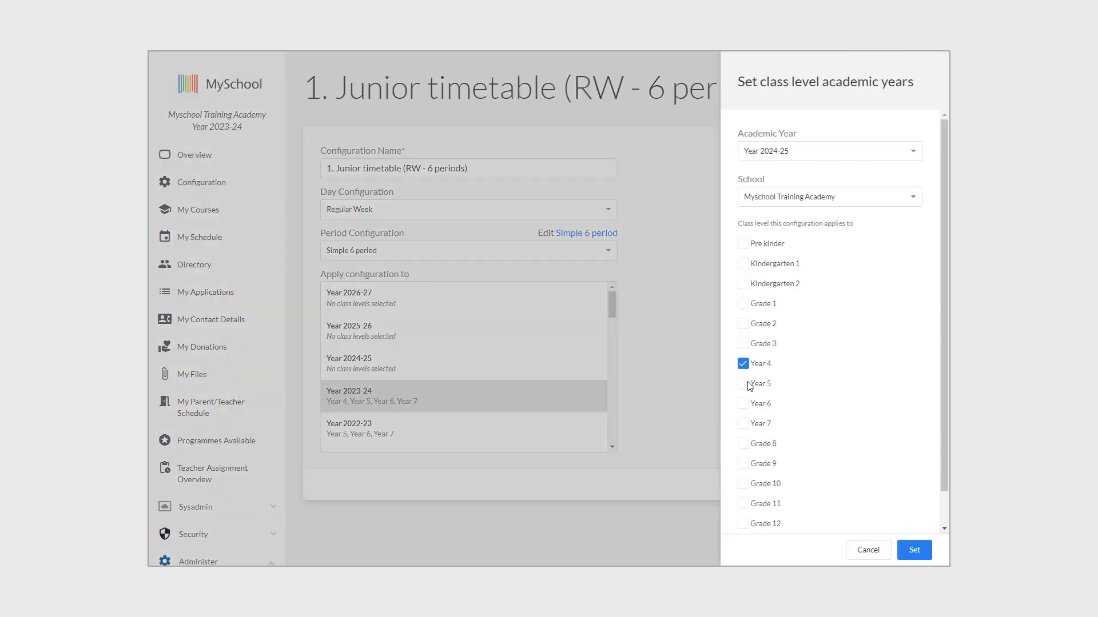
left_click(745, 385)
left_click(743, 404)
left_click(743, 424)
left_click(917, 551)
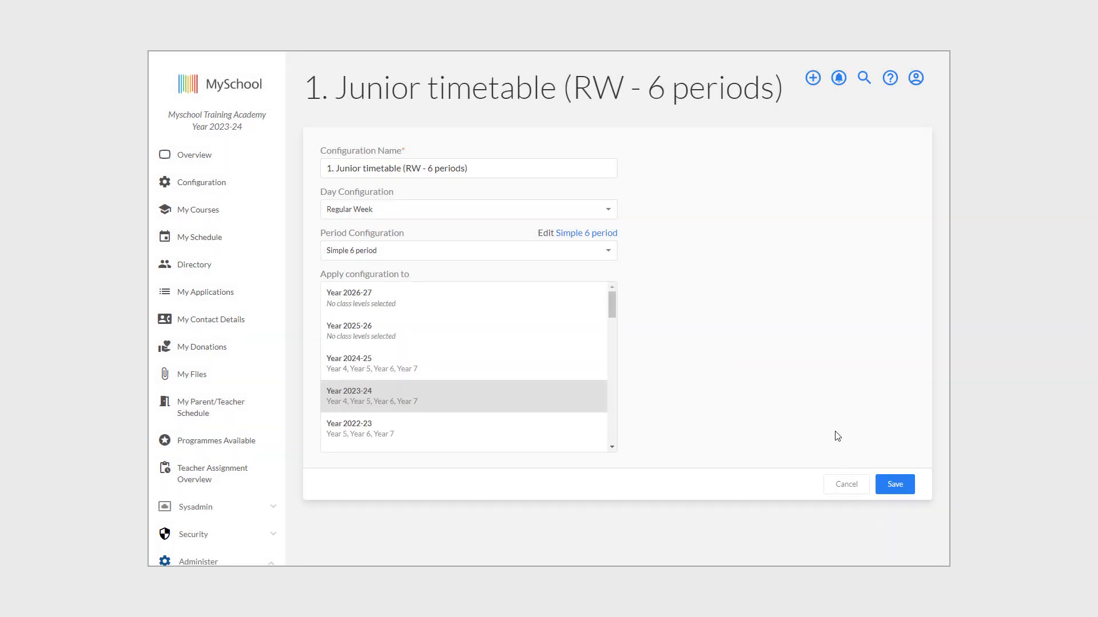
left_click(885, 480)
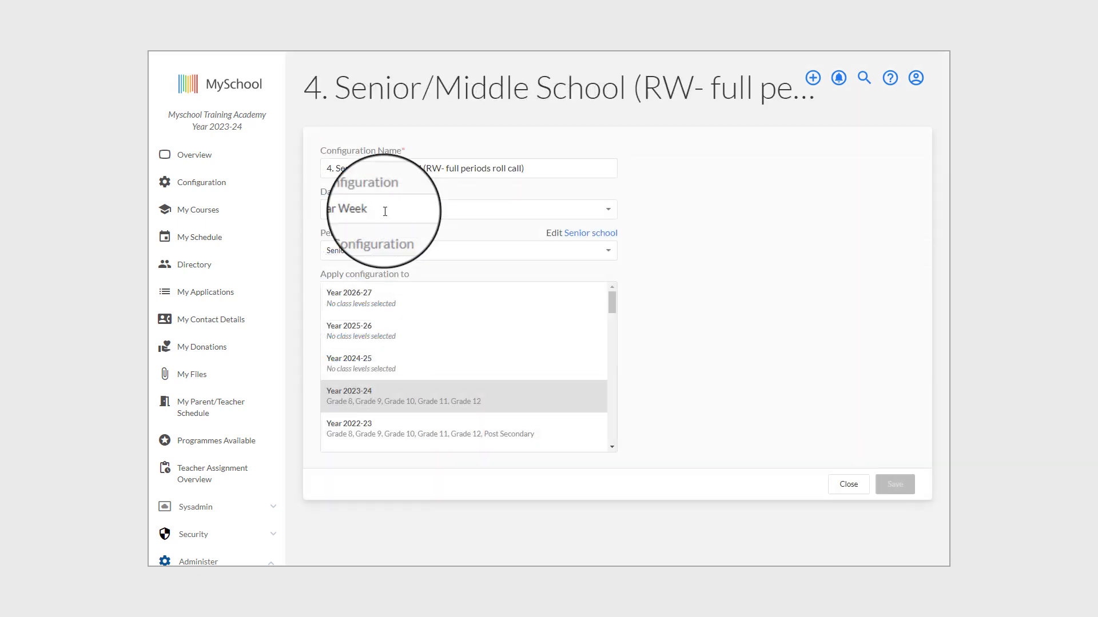
From the Senior/Middle School timetable, view the day mapping of the "Kindergarden short wednesday" day configuration for the month after April 2024.
left_click(350, 210)
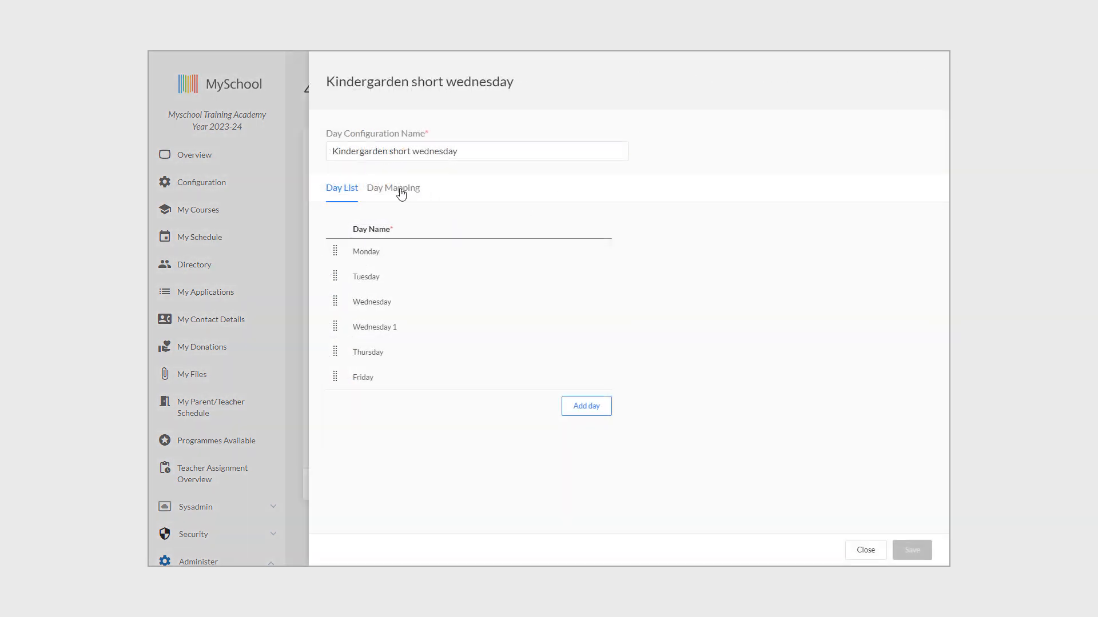
left_click(400, 193)
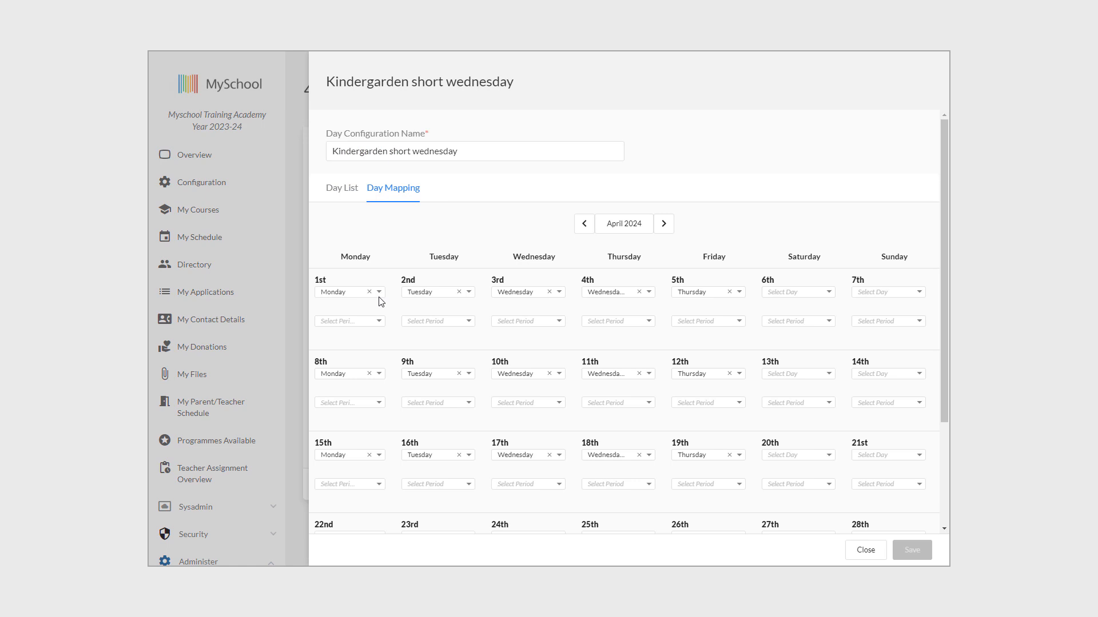
left_click(664, 226)
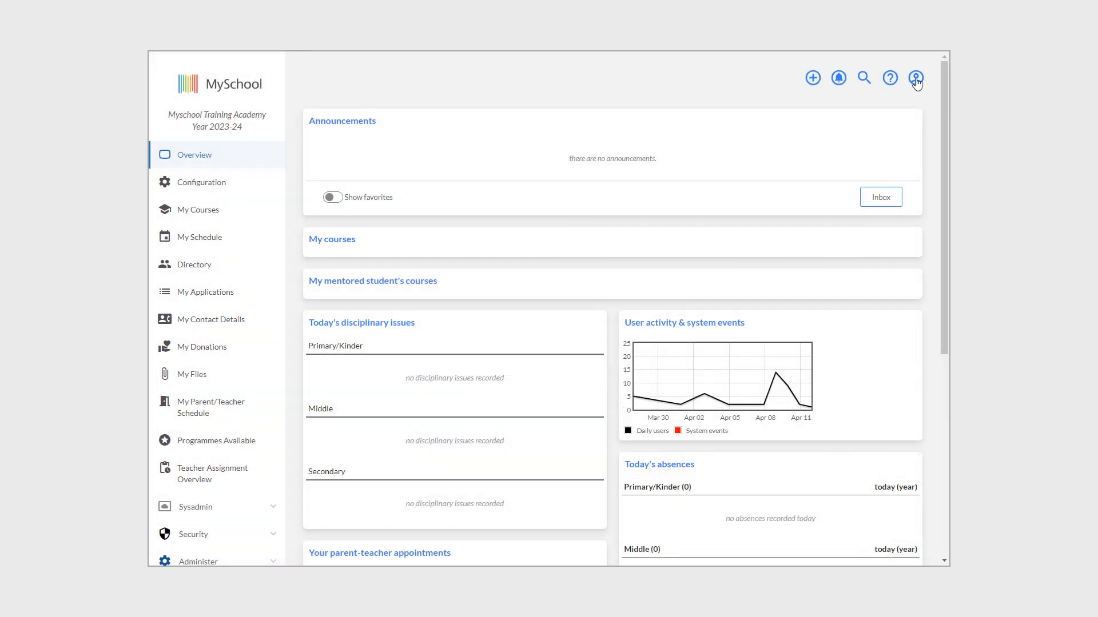
Use Time travel to change the selected academic year to Year 2024-25.
left_click(917, 80)
left_click(802, 186)
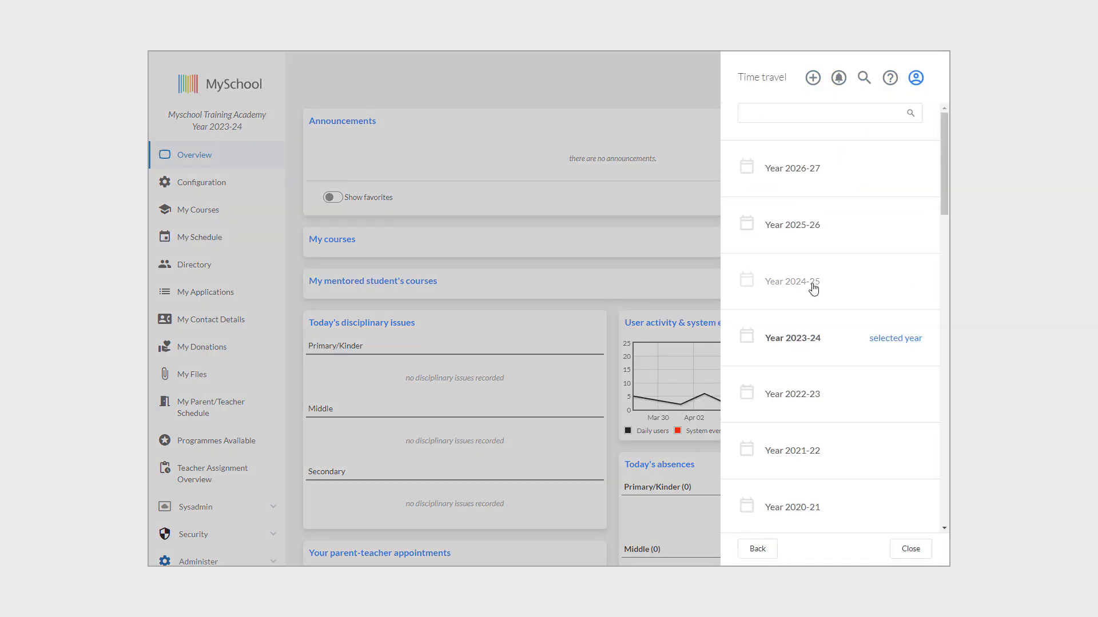
left_click(814, 289)
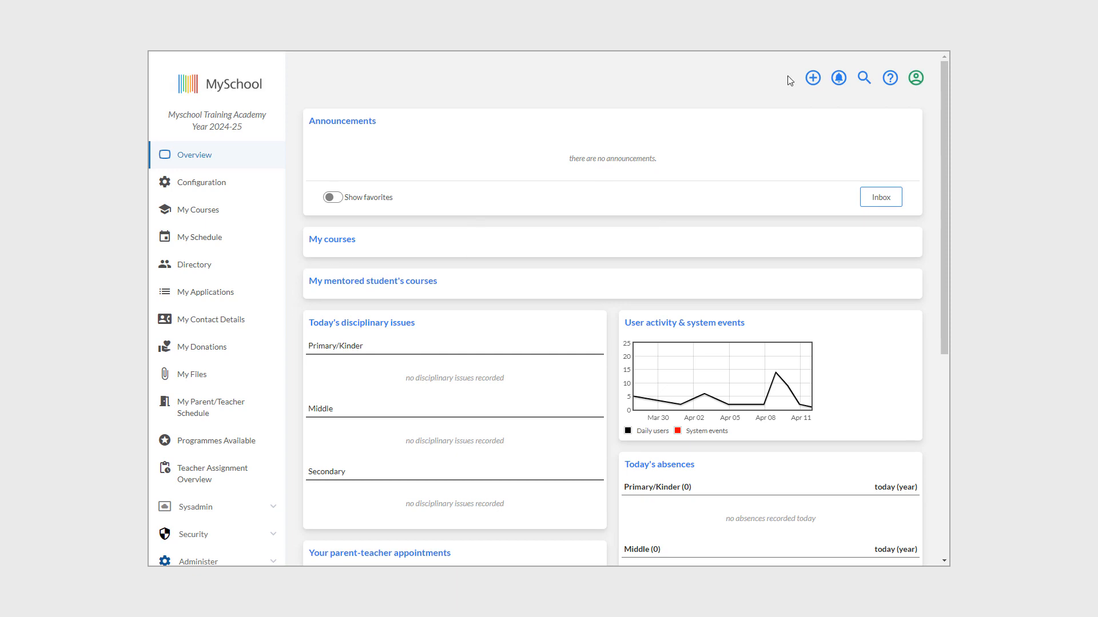
Start a new class for Year 2024-25 with class level Year 5 and the name A.
left_click(813, 84)
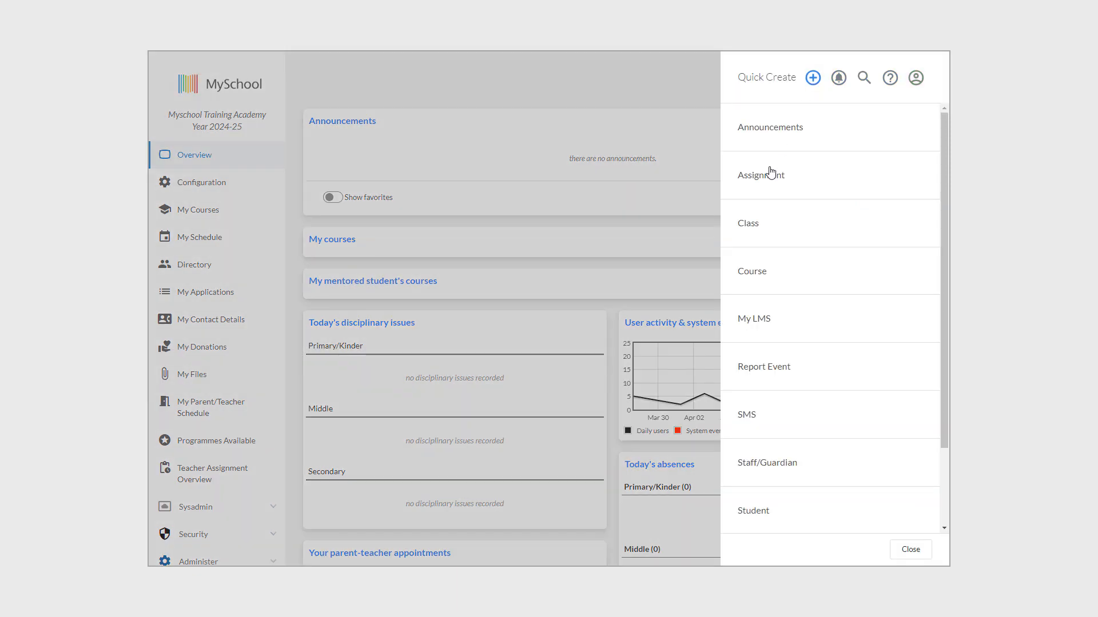
left_click(753, 226)
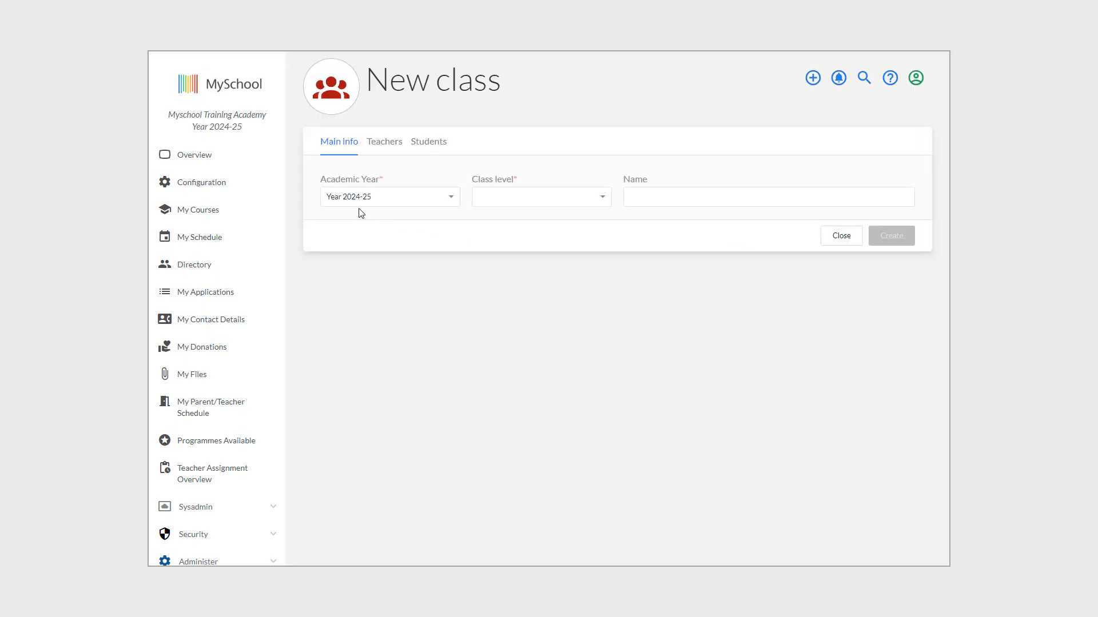
left_click(604, 200)
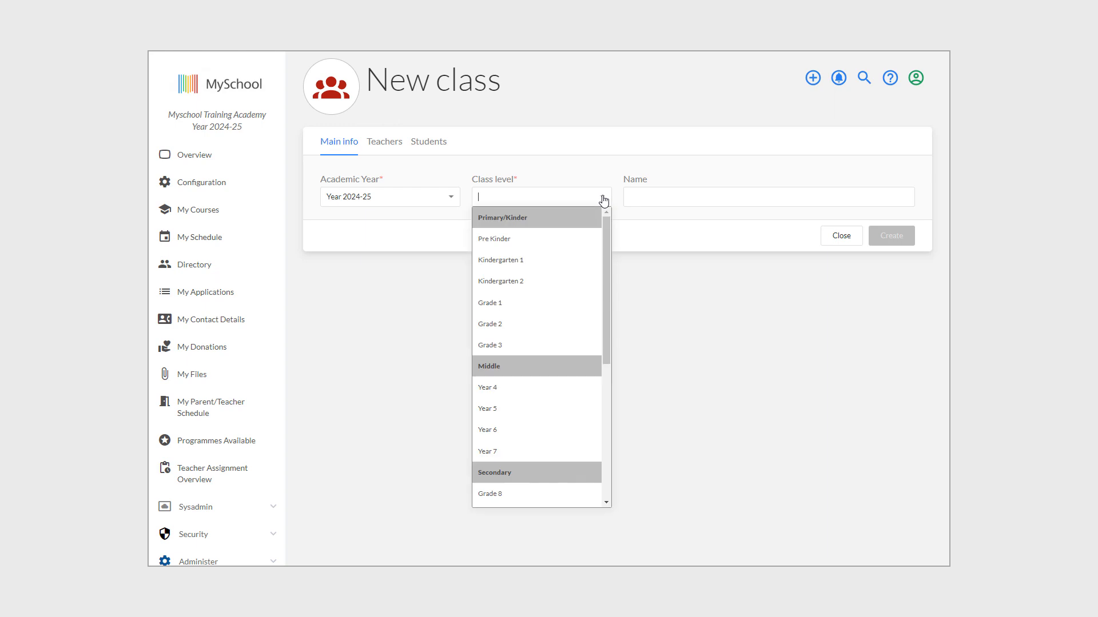
left_click(499, 418)
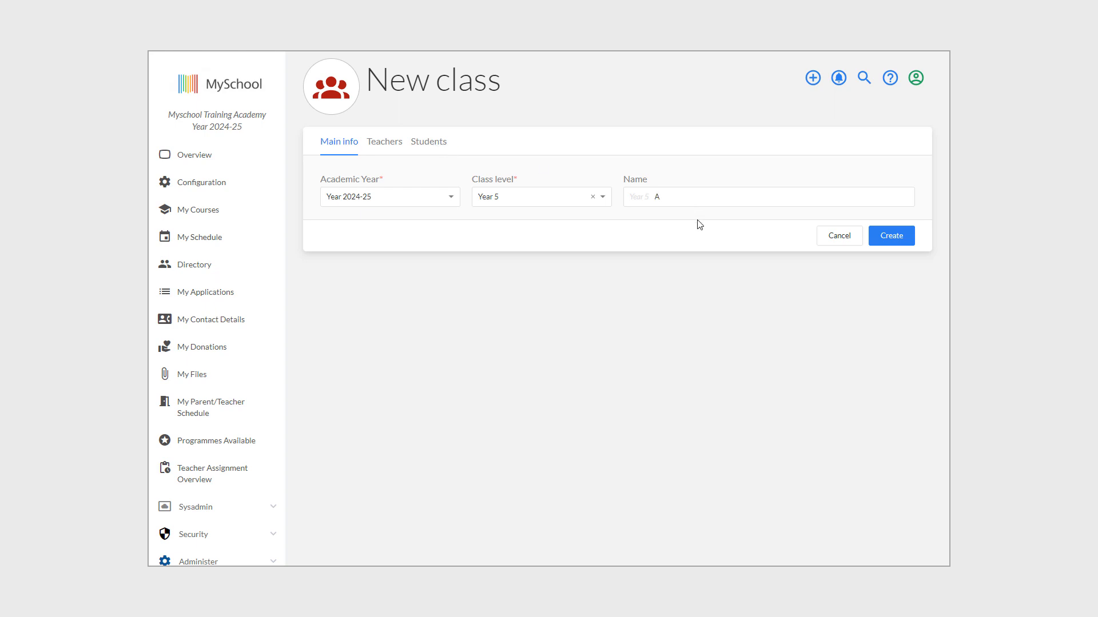
Set the new class's student picker to Year 2023-24 and browse to Year 4 under the Middle class levels.
left_click(426, 144)
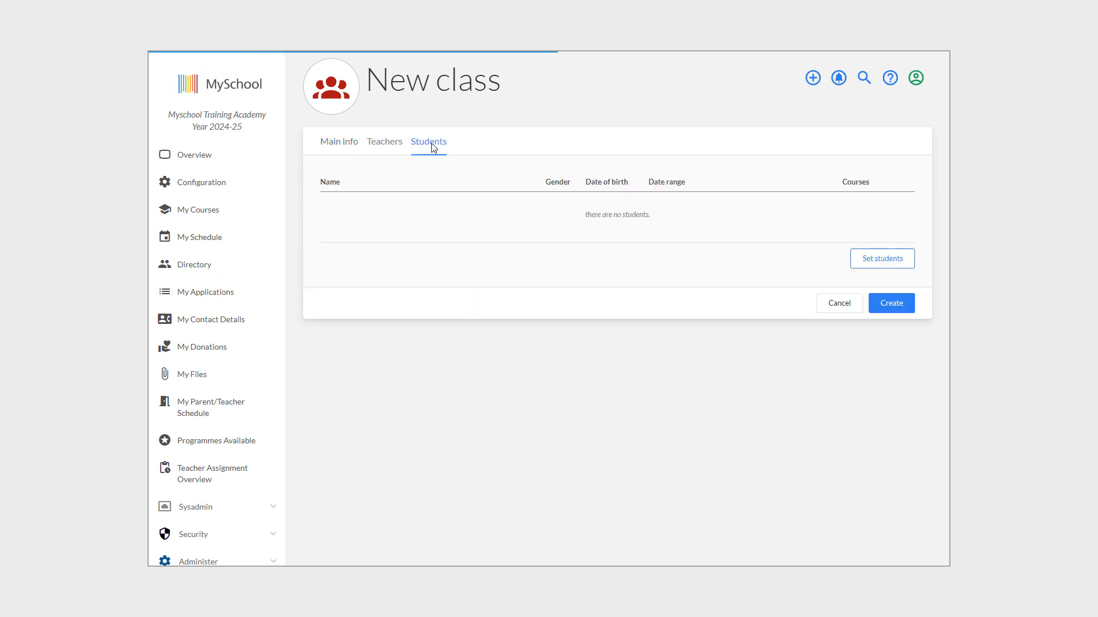
left_click(886, 263)
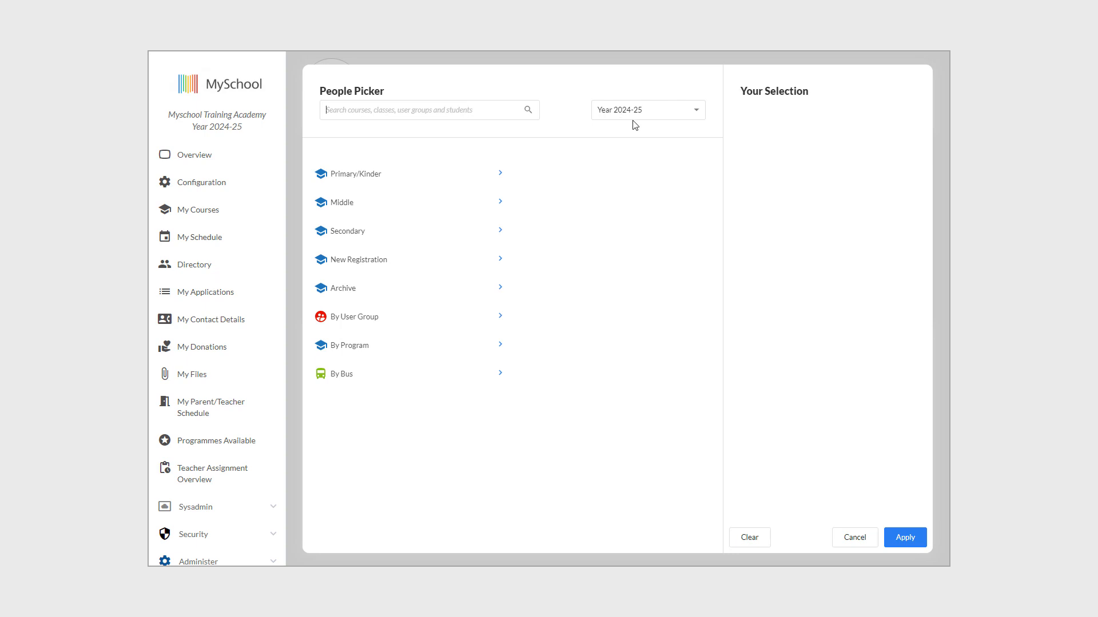
left_click(697, 113)
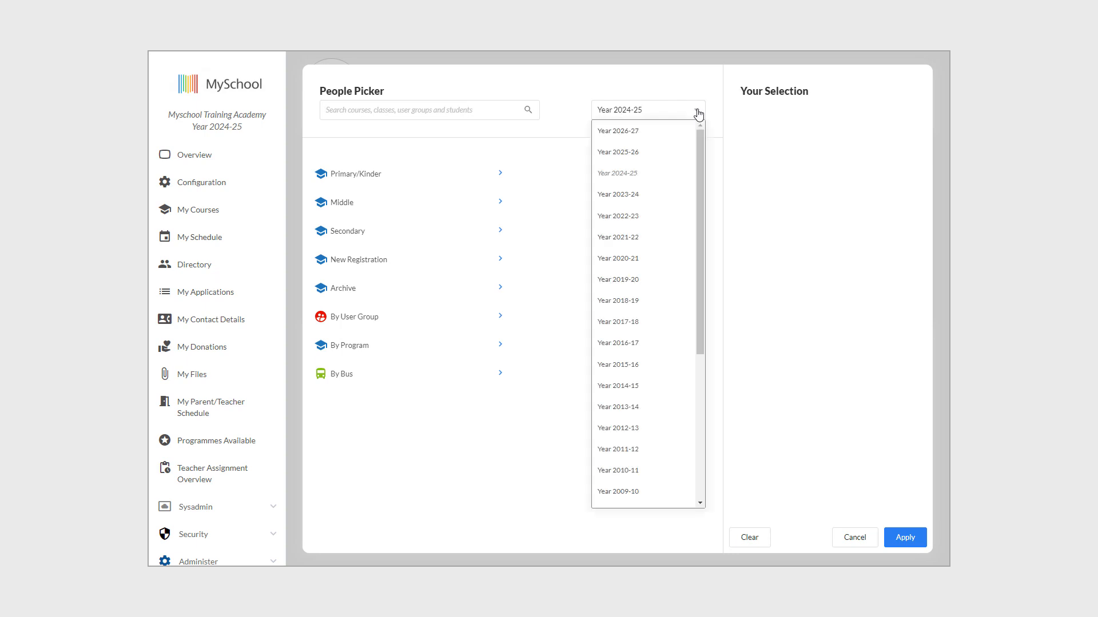
left_click(636, 194)
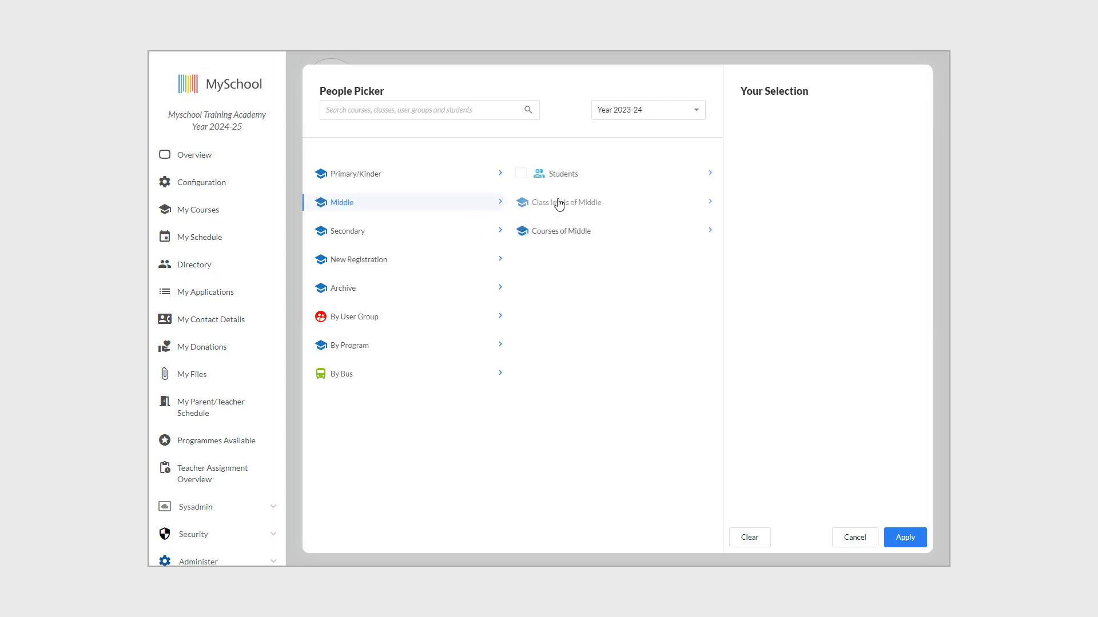
left_click(559, 204)
left_click(544, 174)
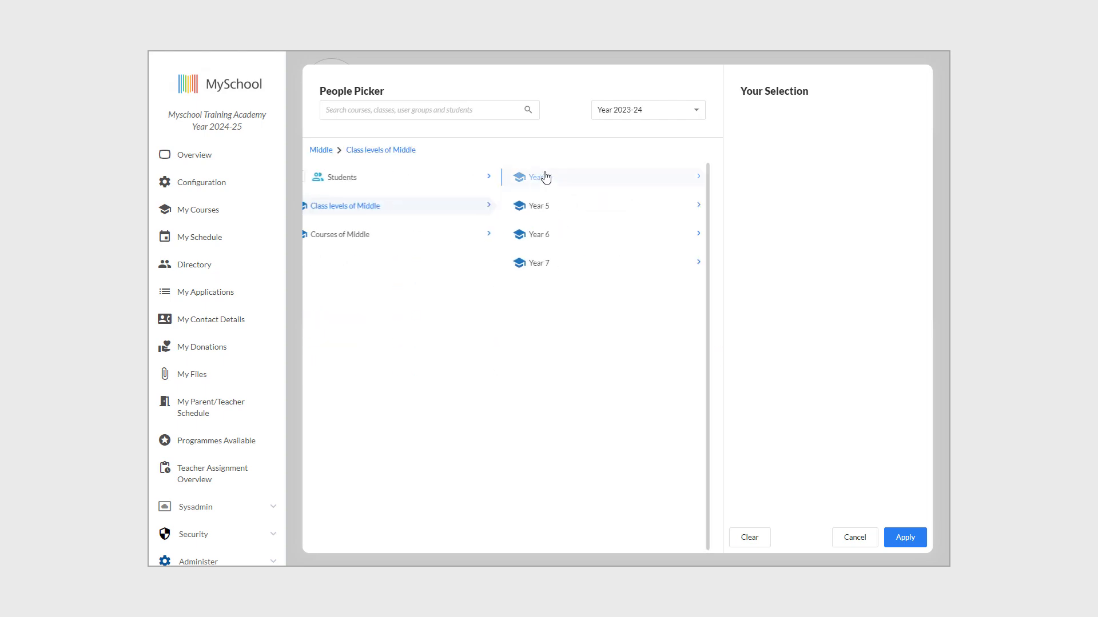
Select the Students in Year 4 group along with individual Year 4 students, and apply the selection to the new class.
left_click(521, 177)
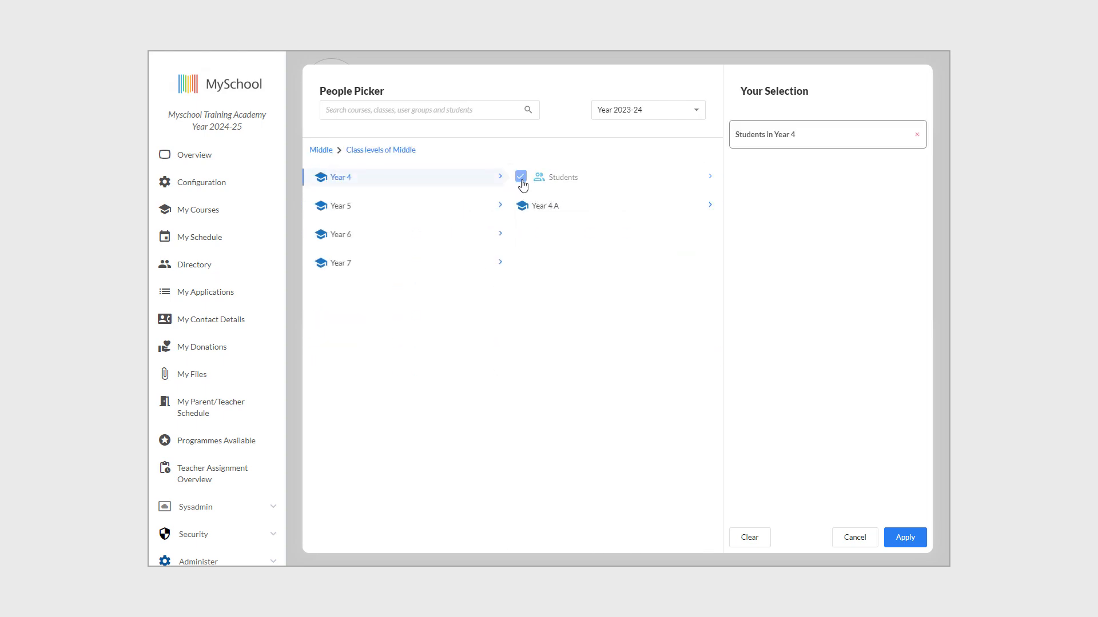
left_click(522, 180)
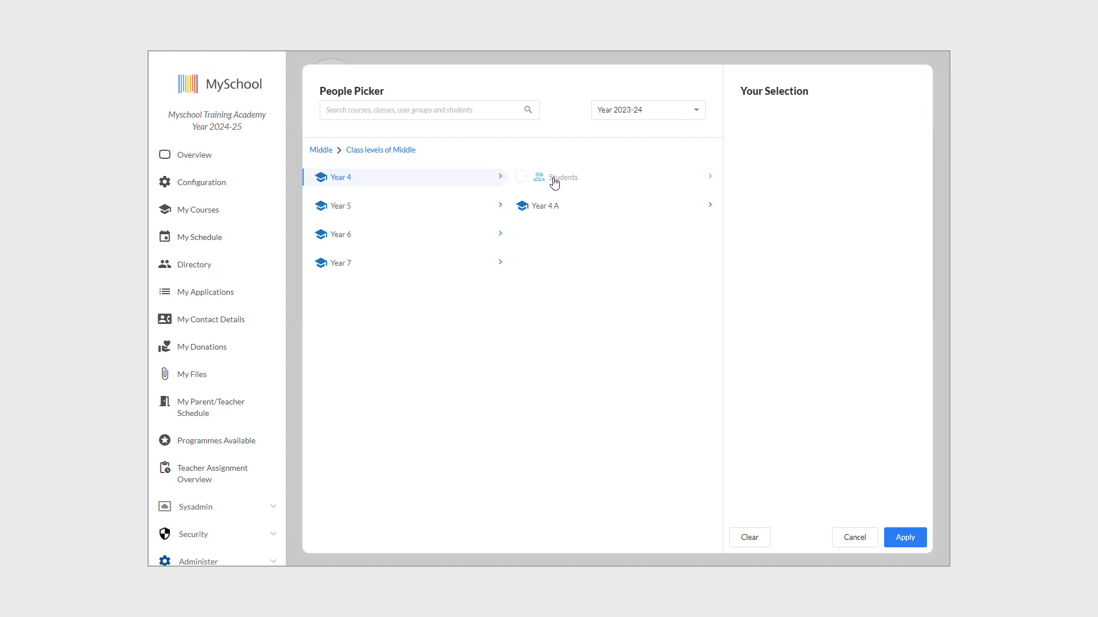
left_click(554, 182)
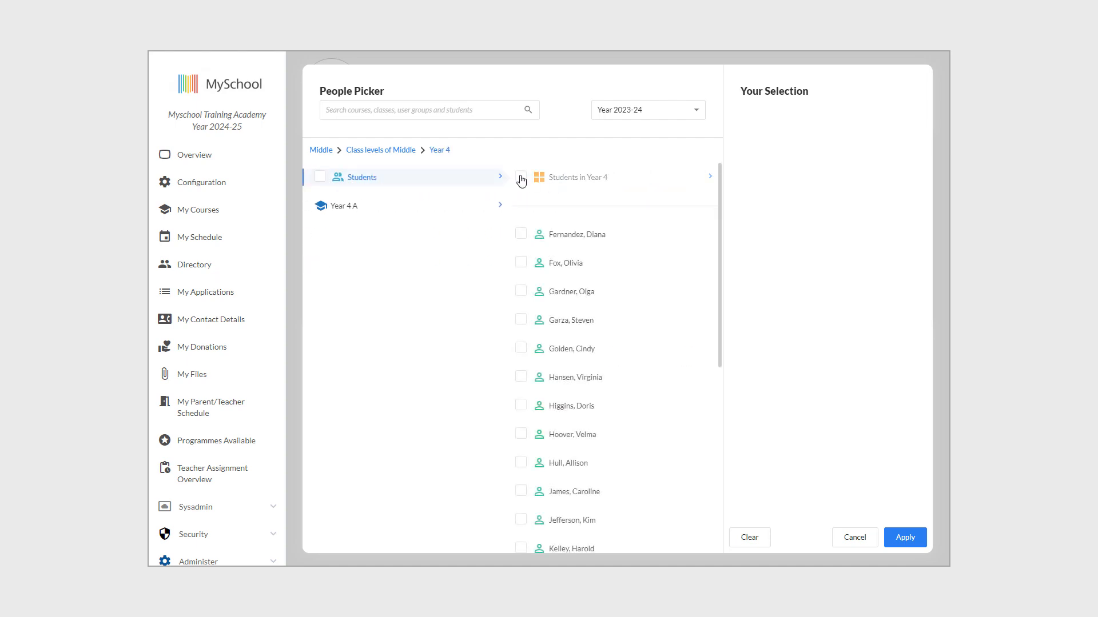
left_click(522, 181)
left_click(521, 181)
left_click(520, 235)
left_click(521, 263)
left_click(917, 340)
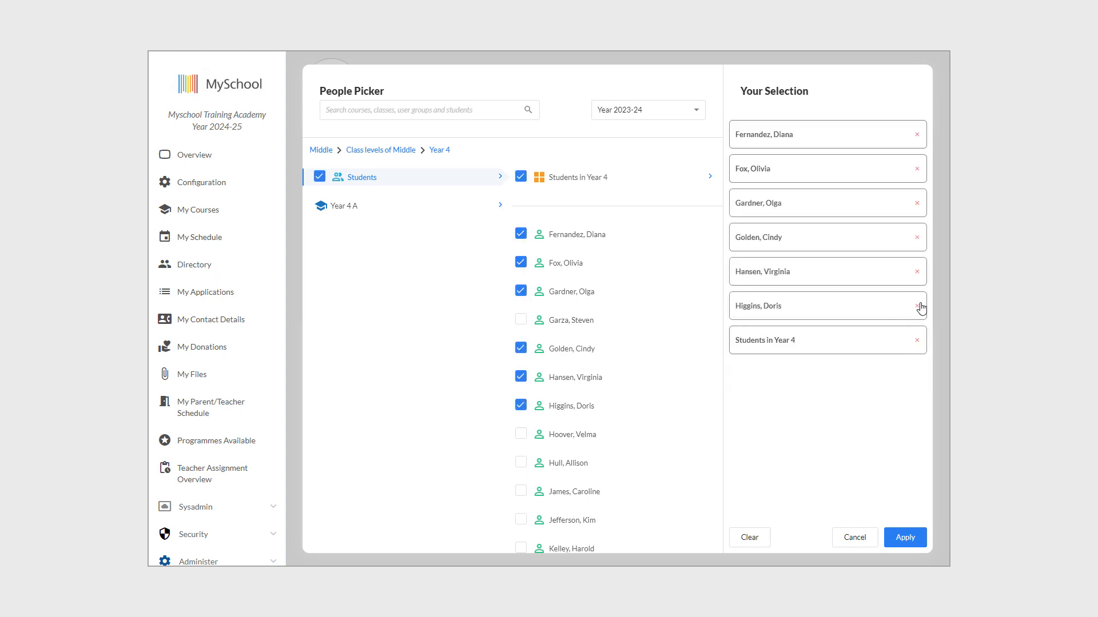
left_click(905, 537)
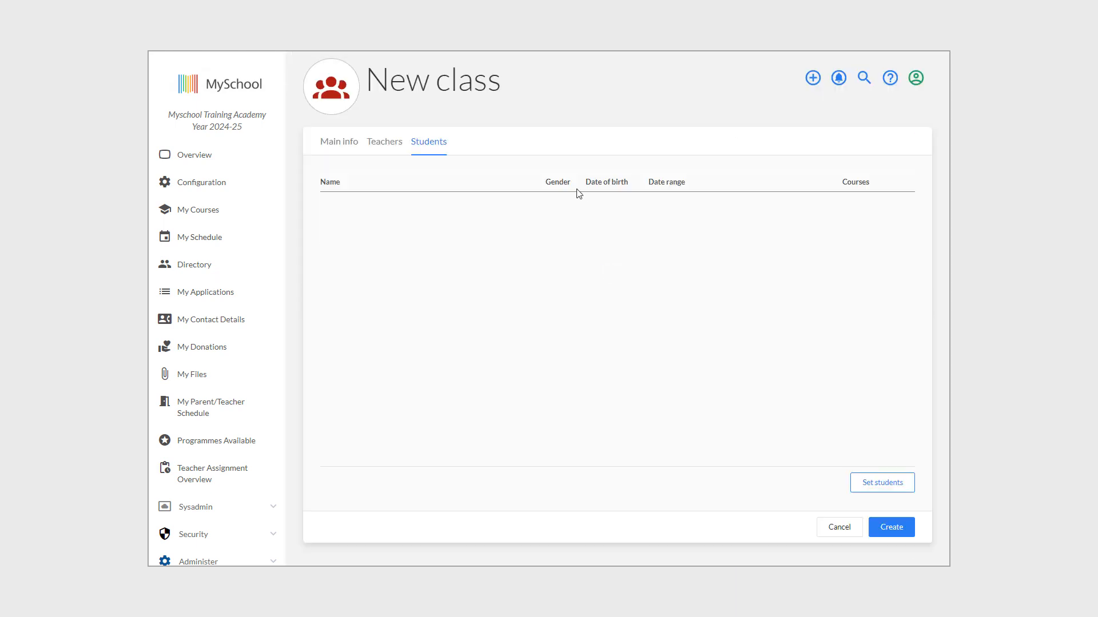
scroll(651, 295, "down", 5)
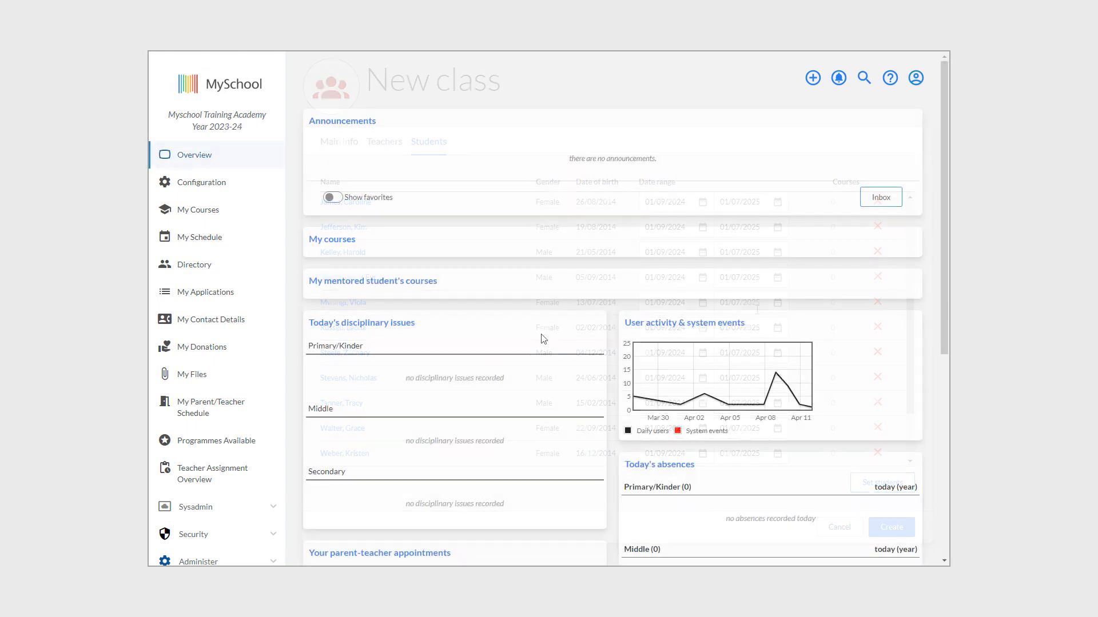
Open Quick Report and add a Class level filter from the Class allocation criteria.
scroll(262, 377, "down", 6)
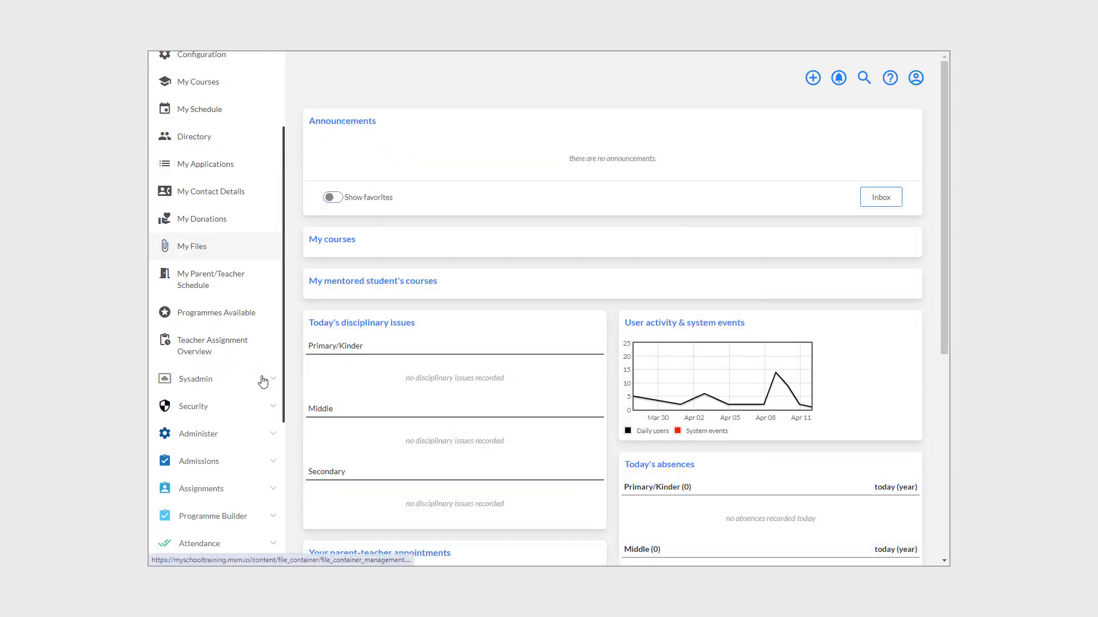
left_click(212, 518)
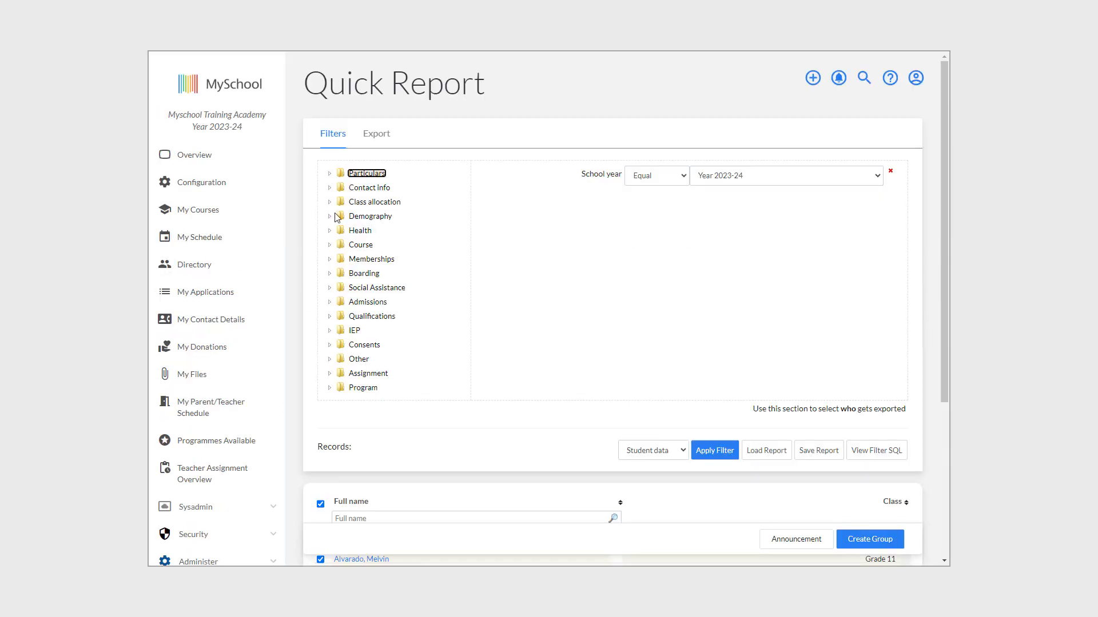
left_click(330, 202)
left_click(352, 244)
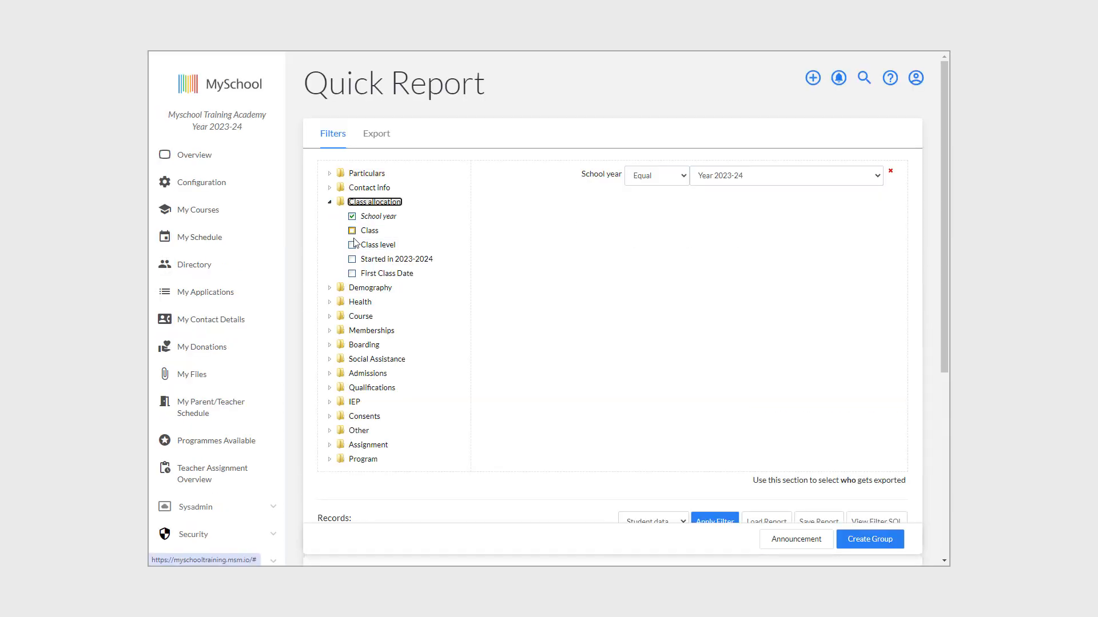
Set the report's class level filter to Year 5 in the Middle school and apply the filter.
left_click(774, 203)
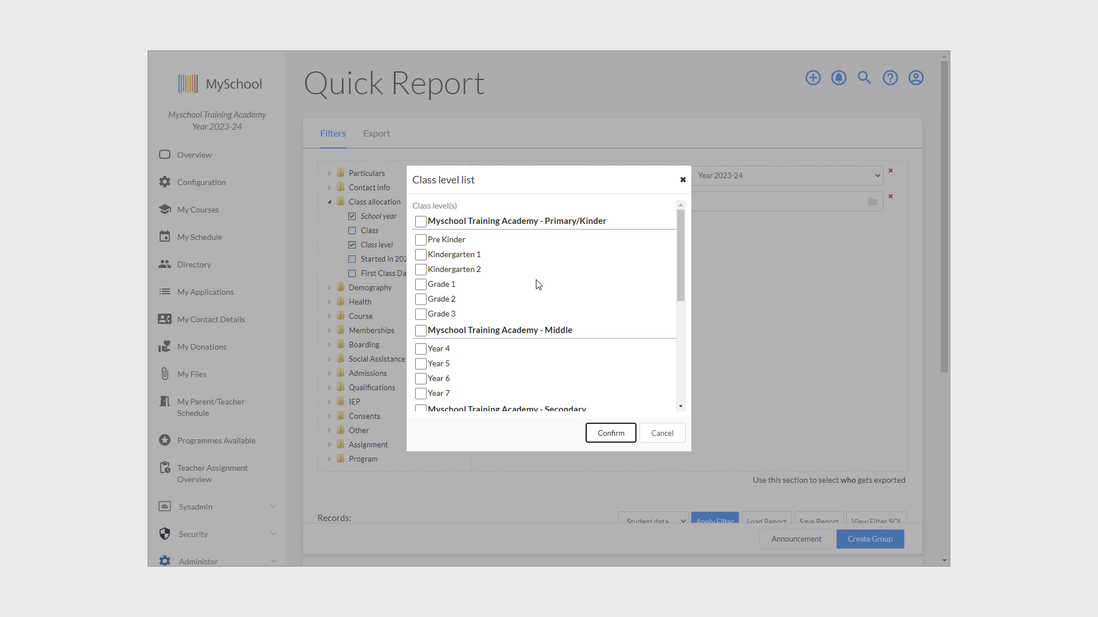
left_click(421, 365)
left_click(600, 433)
scroll(577, 291, "down", 3)
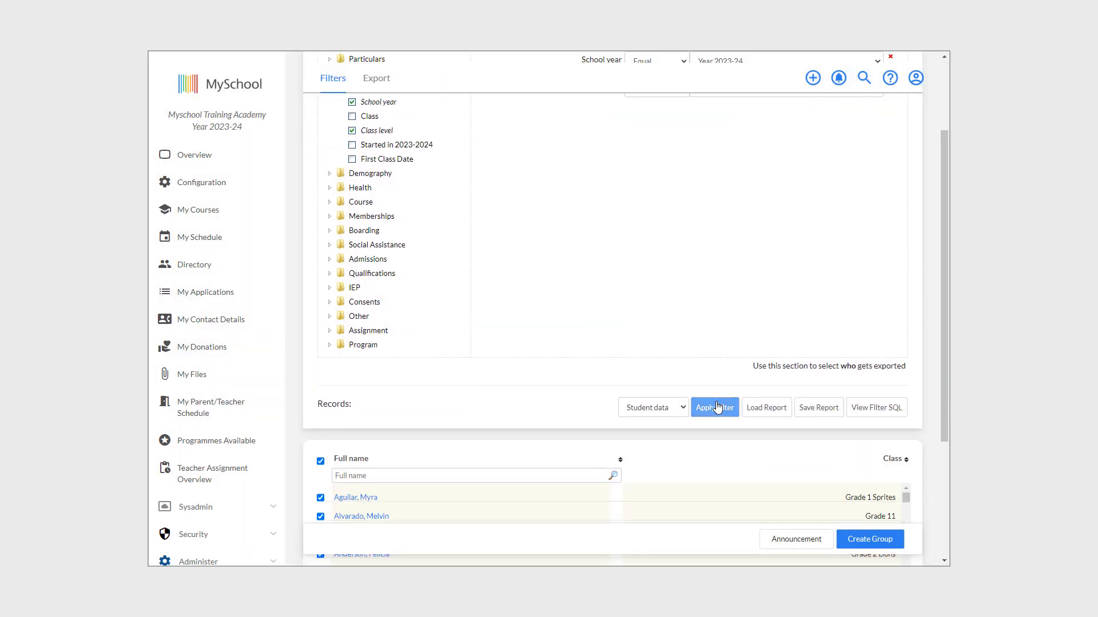
left_click(725, 410)
Add Full name, User ID and Class as the report's export fields and export the report in Excel format.
scroll(729, 303, "up", 3)
left_click(366, 135)
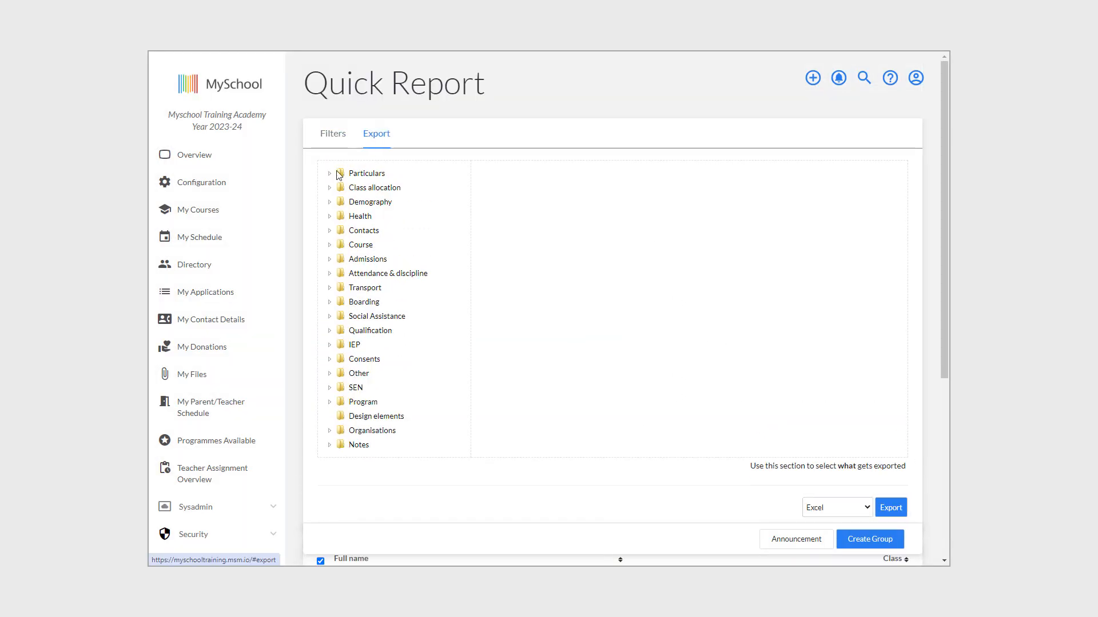
left_click(329, 173)
left_click(352, 188)
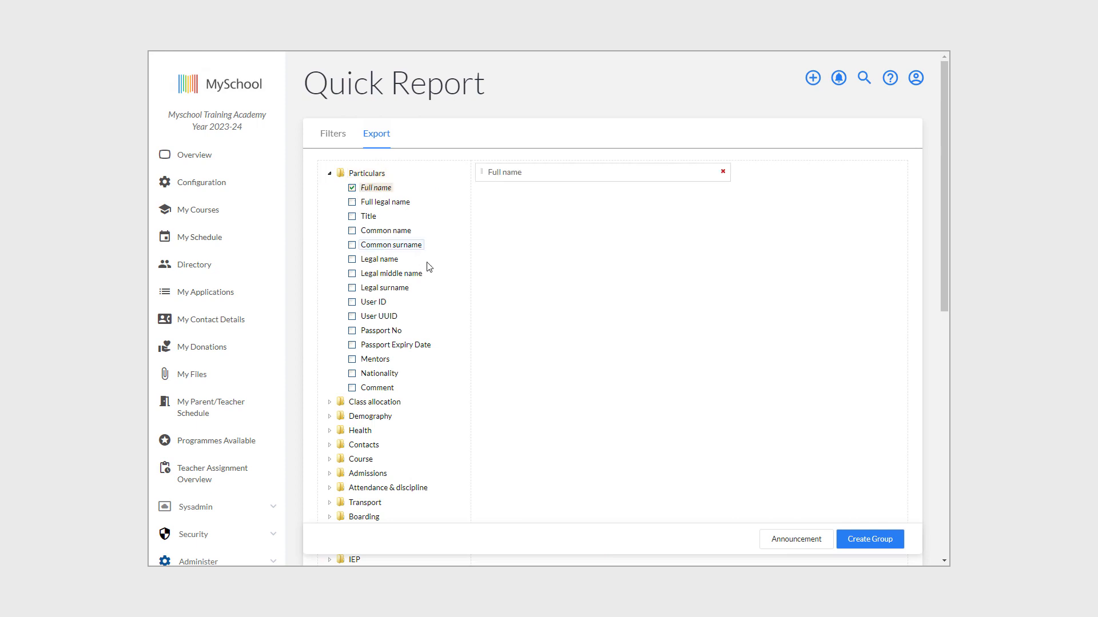
left_click(352, 303)
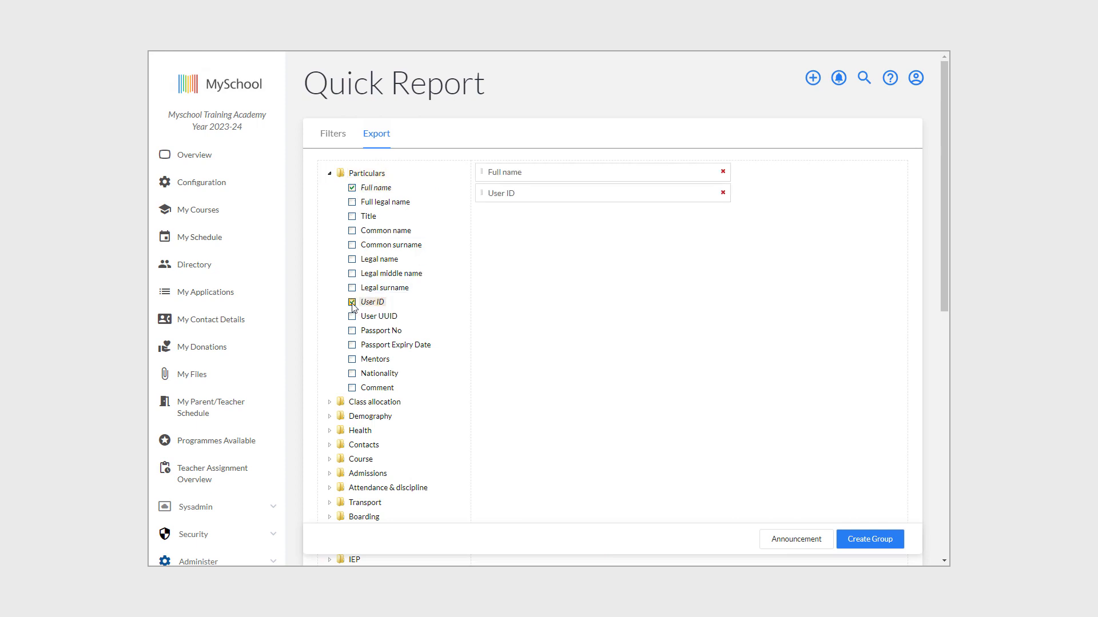
left_click(330, 403)
left_click(352, 202)
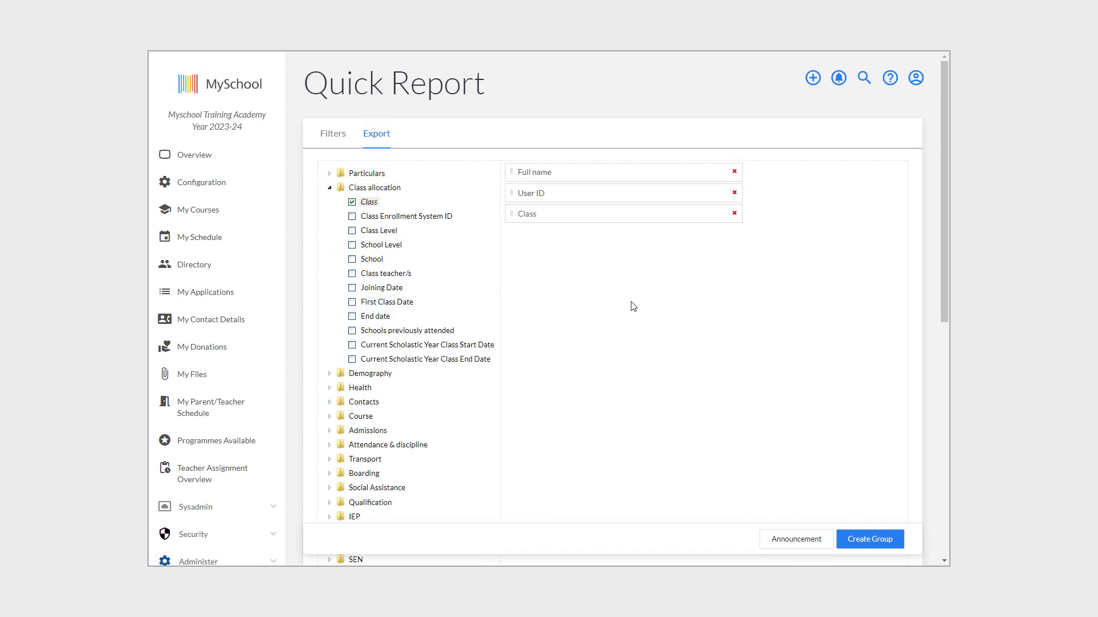
scroll(731, 338, "down", 4)
left_click(889, 452)
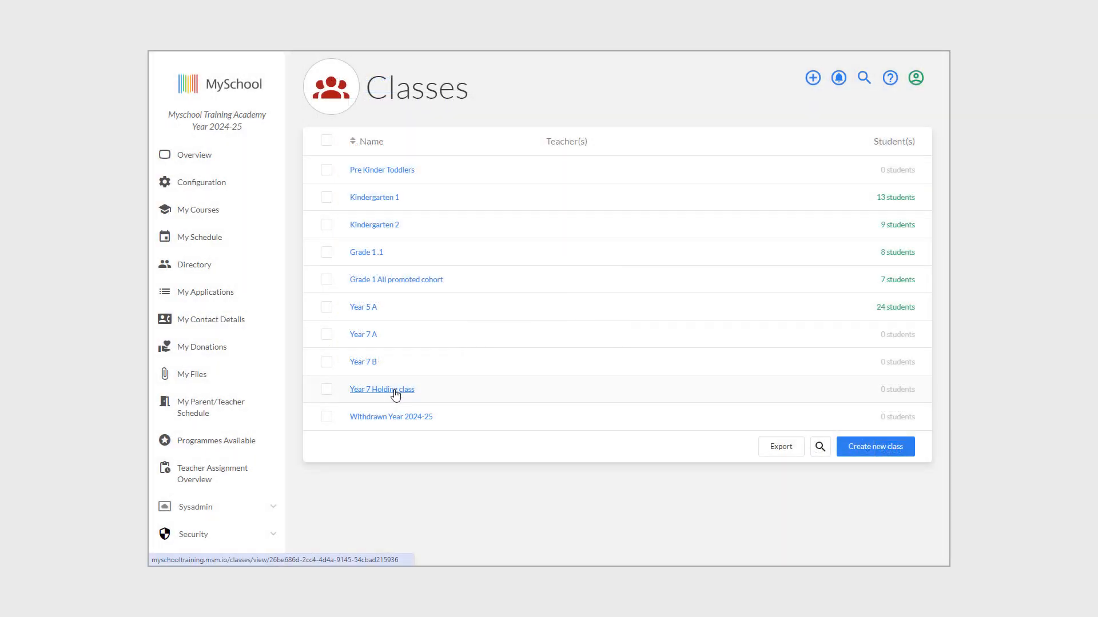
Edit the students of Year 7 Holding class in Year 2024-25 and set the people picker to Year 2023-24.
left_click(395, 391)
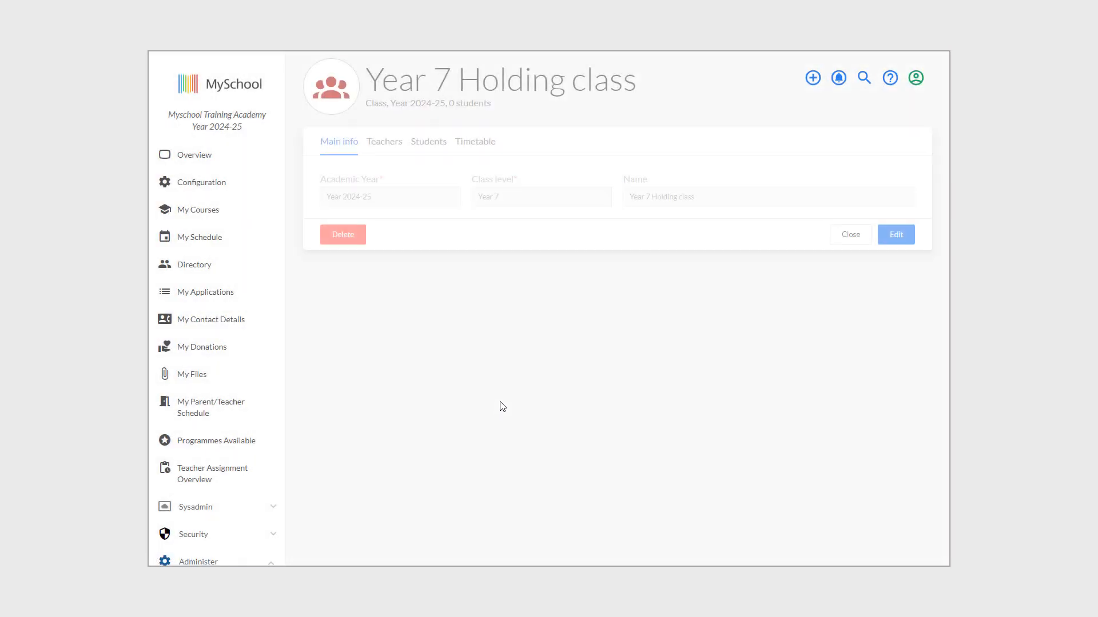
left_click(430, 142)
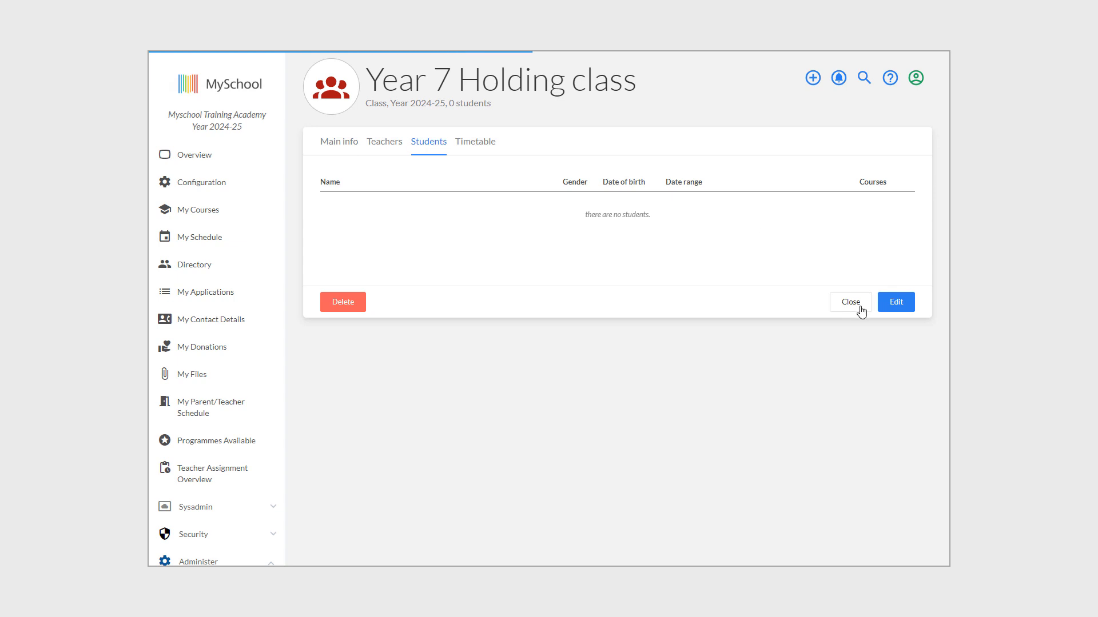
left_click(894, 301)
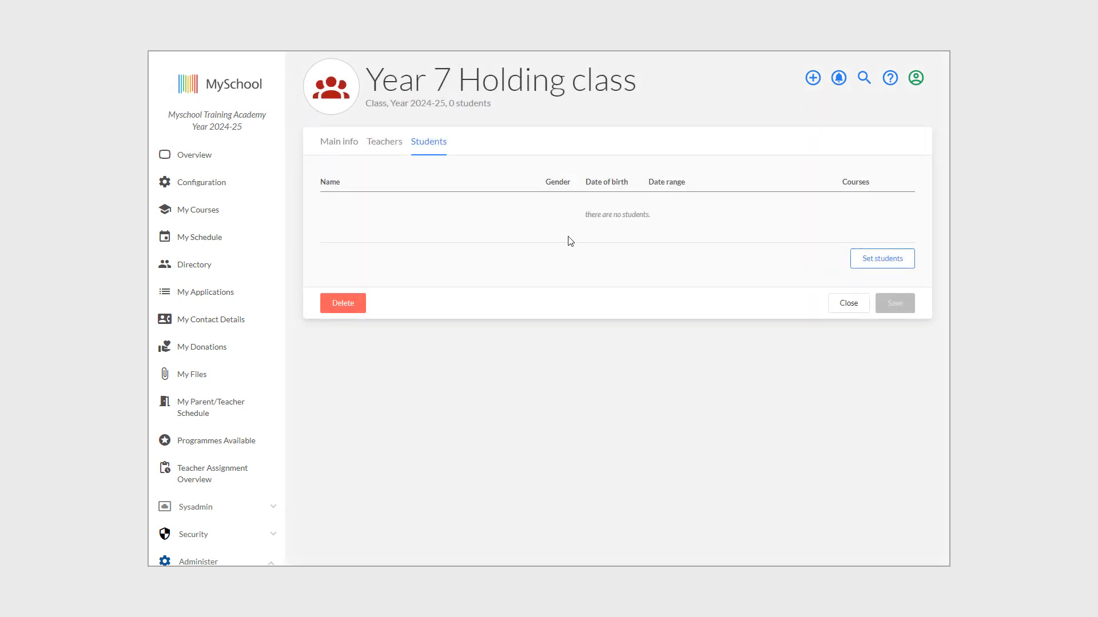
left_click(877, 262)
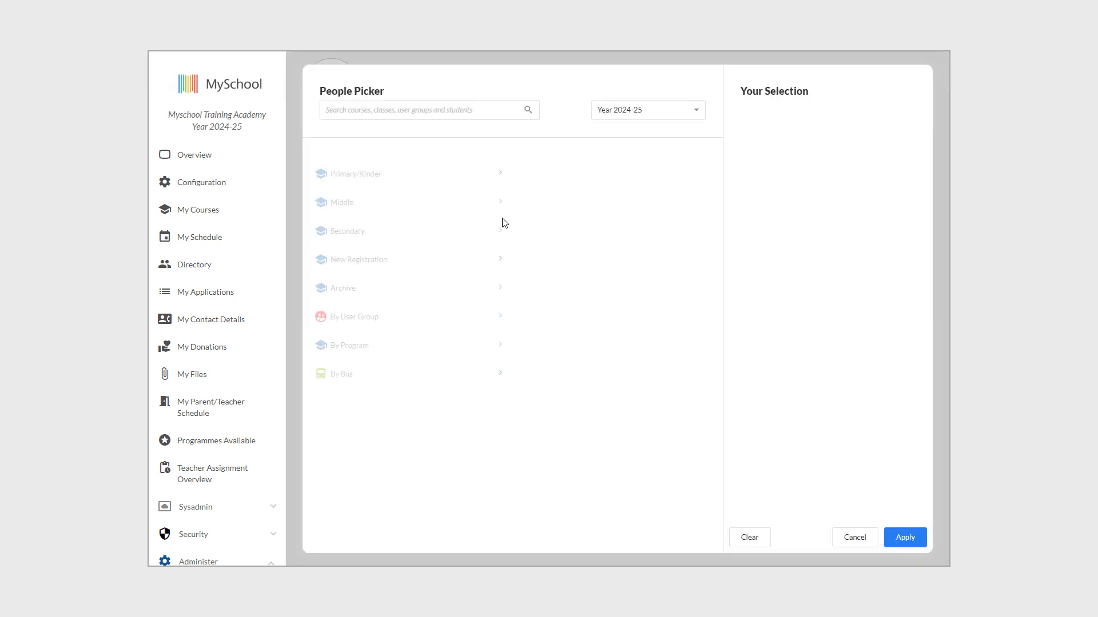
left_click(698, 117)
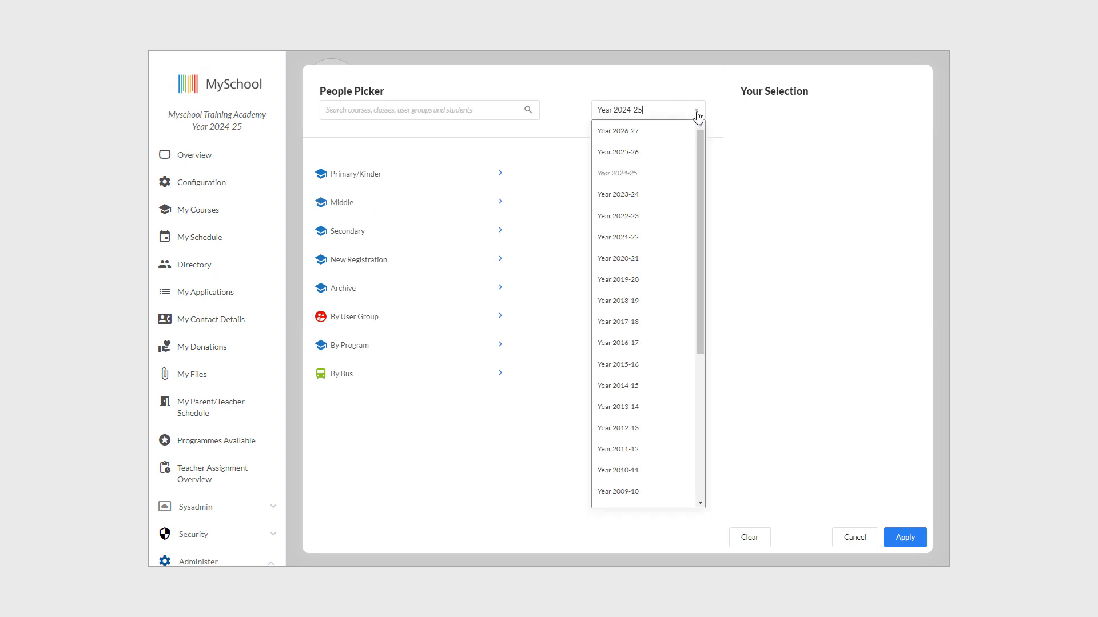
left_click(636, 197)
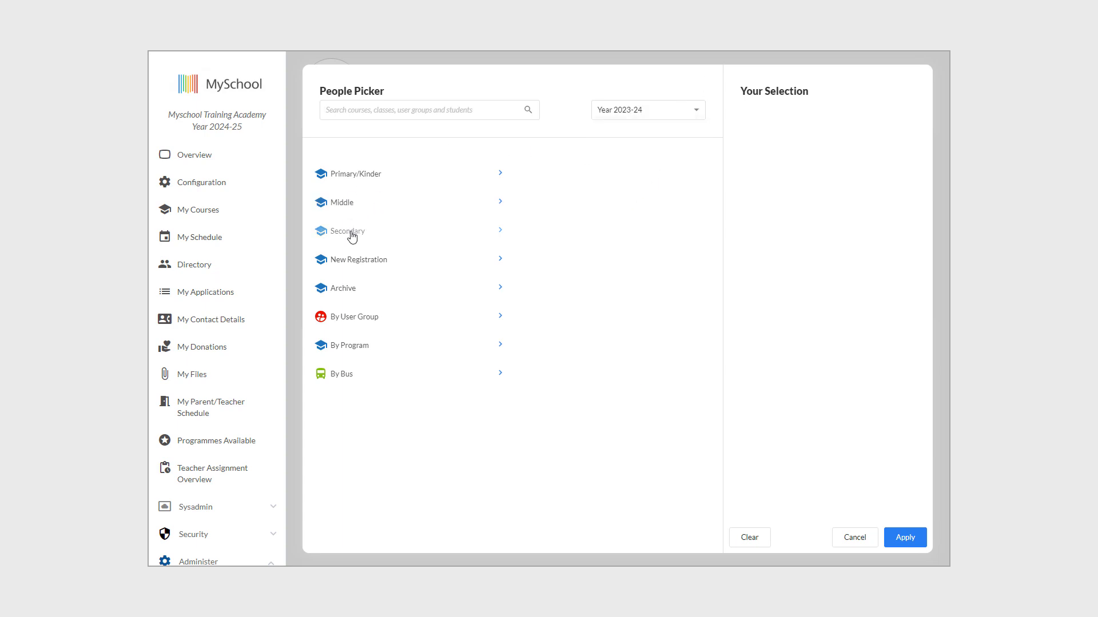
Add the Students in Year 6 group from the Middle class levels to the holding class, save it and return to the class list.
left_click(349, 210)
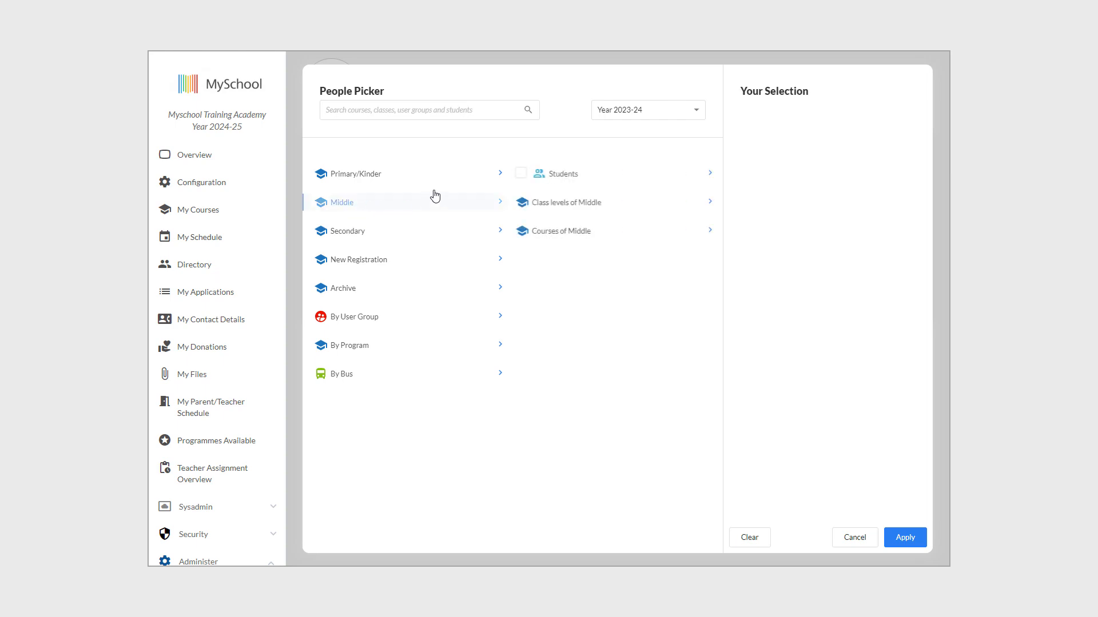
left_click(575, 208)
left_click(546, 232)
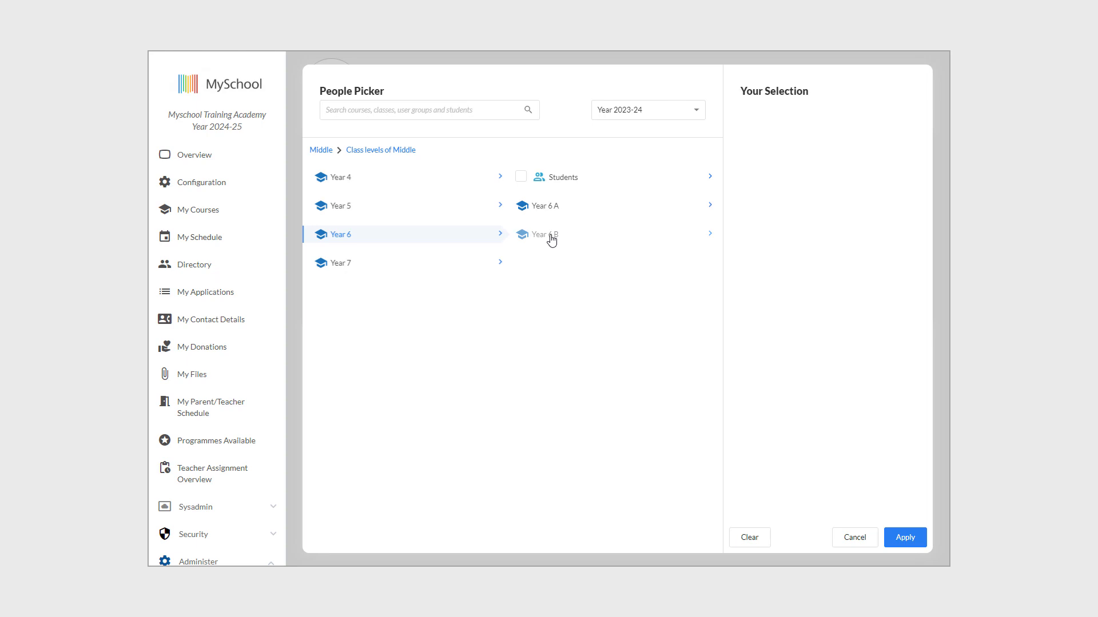
left_click(521, 177)
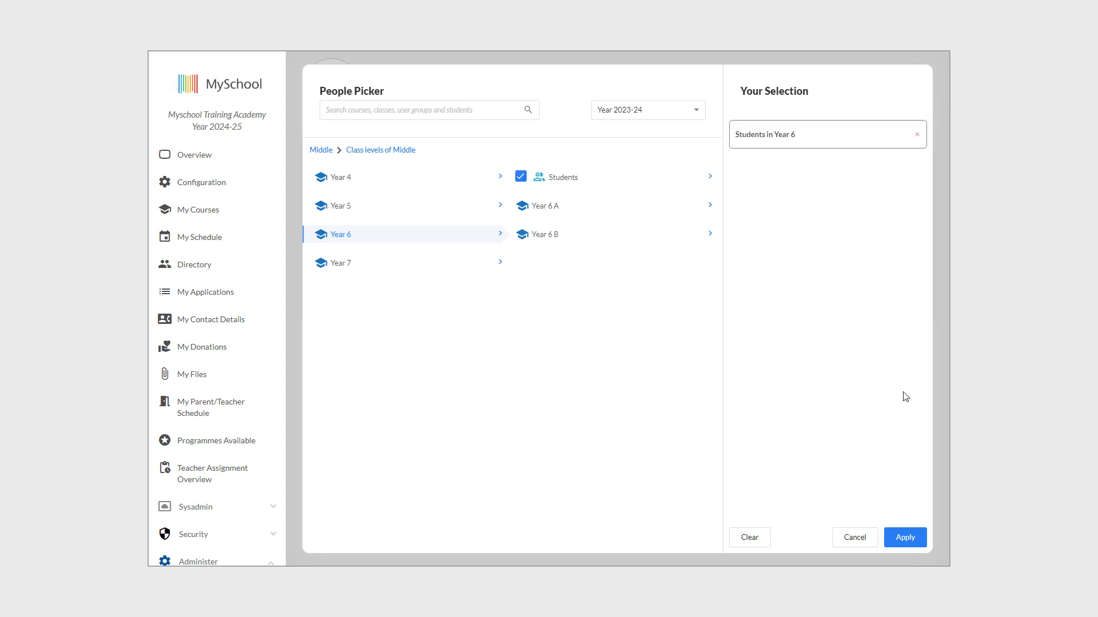
left_click(905, 539)
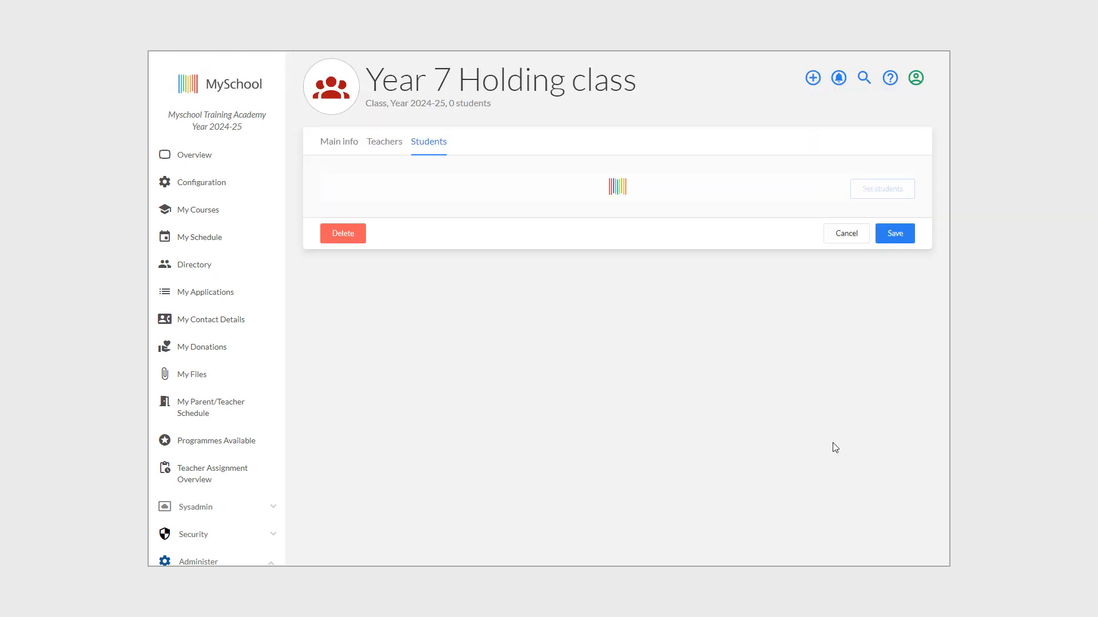
left_click(894, 527)
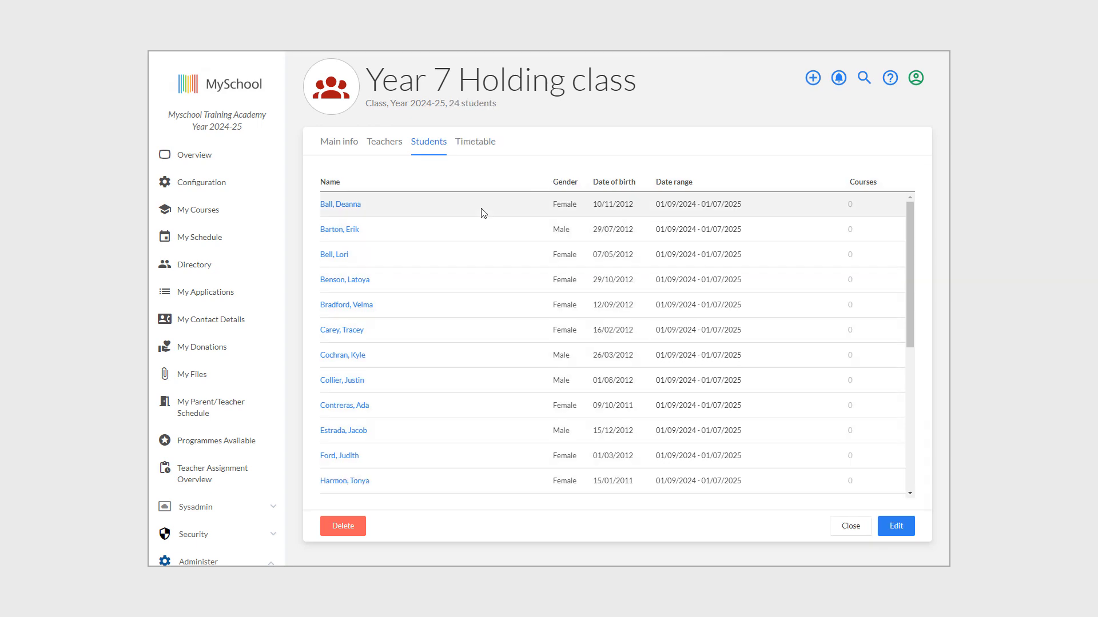
left_click(851, 527)
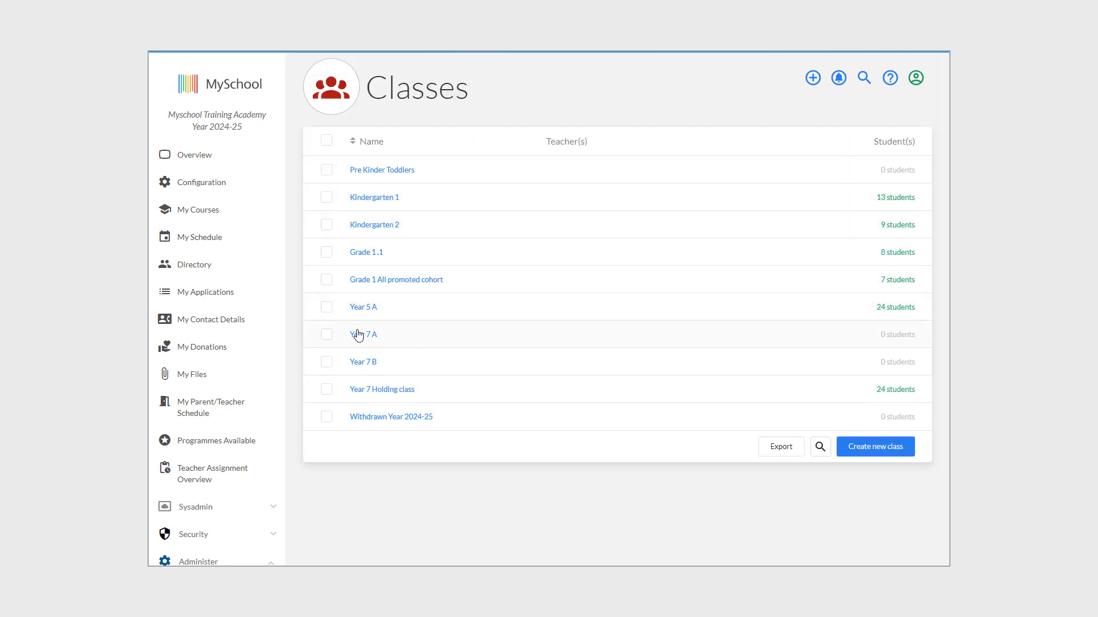
Open the Year 7 A class for editing and bring up the picker for its students.
left_click(359, 335)
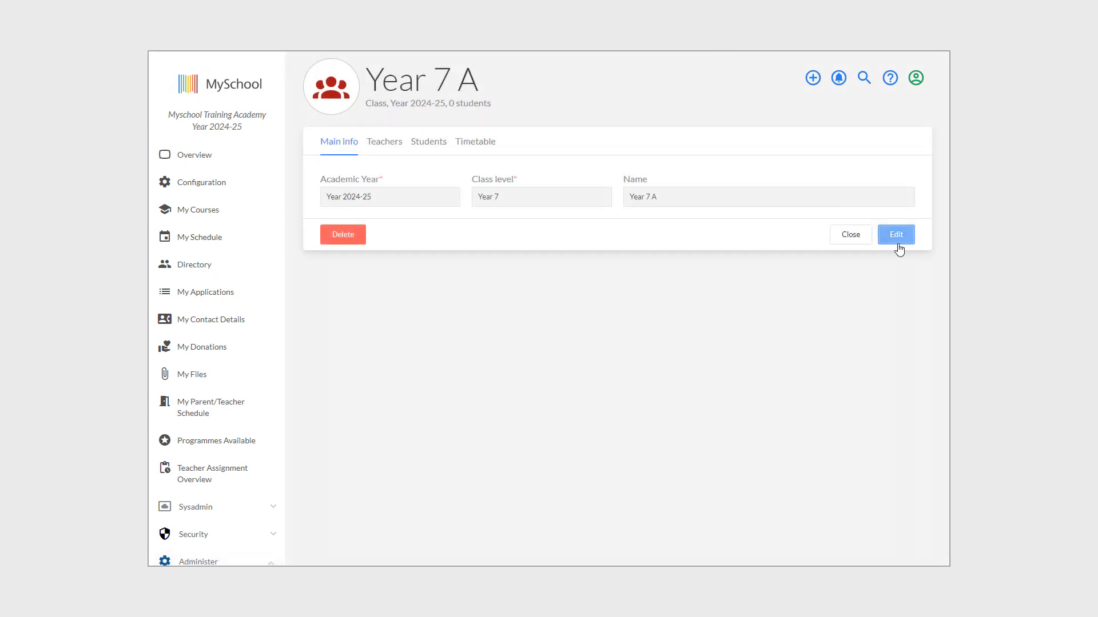
left_click(896, 243)
left_click(430, 143)
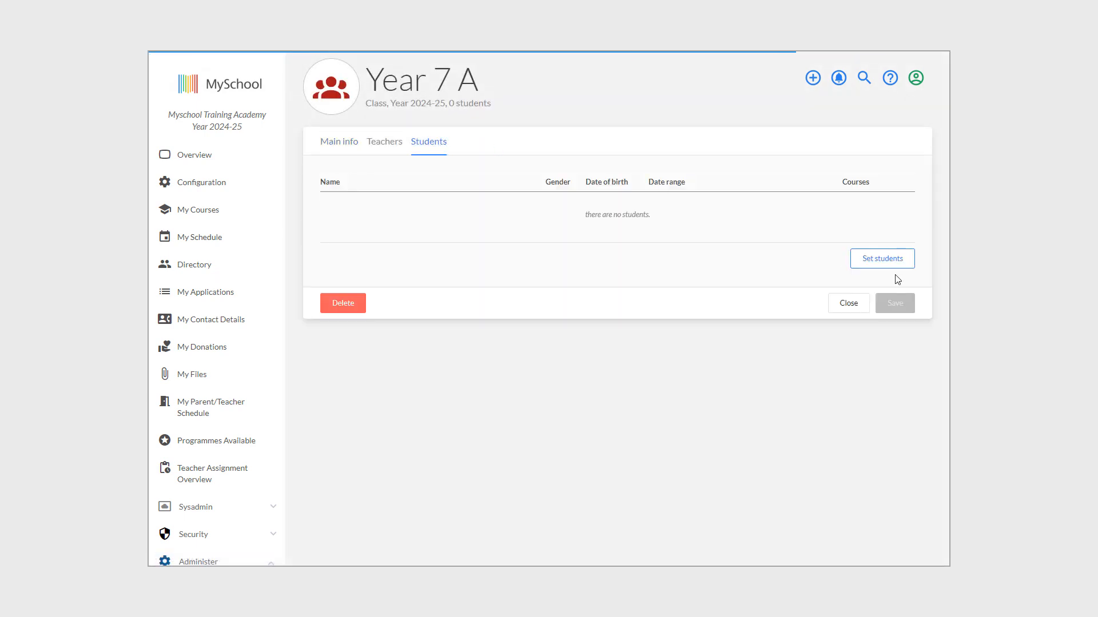
left_click(891, 262)
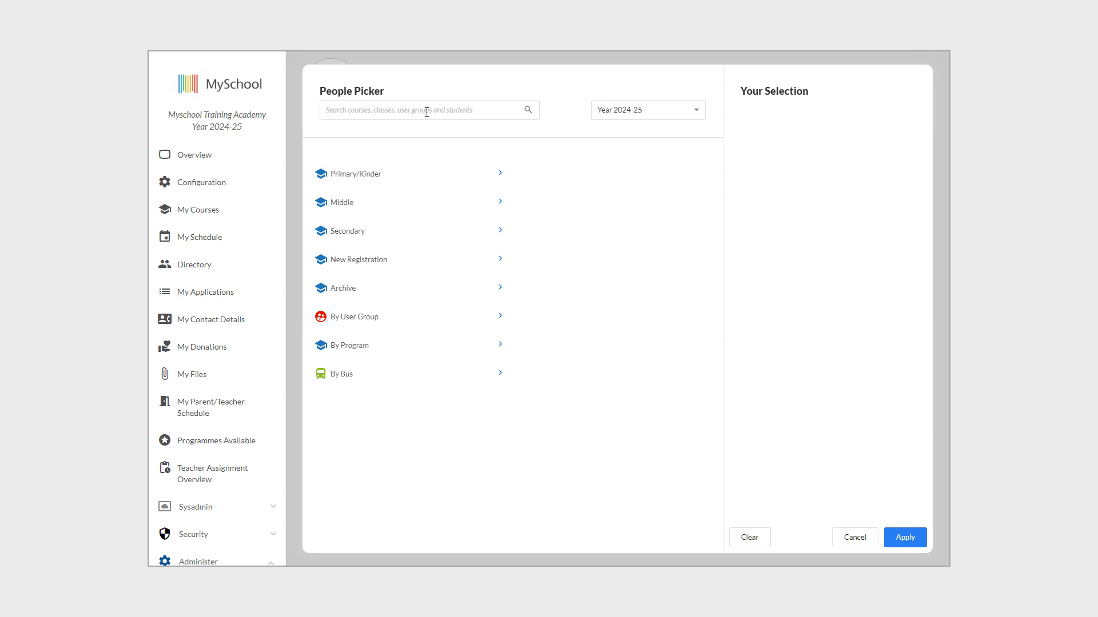
Search for two holding-class students by first name, add both to Year 7 A and save the class.
left_click(426, 111)
type("dean")
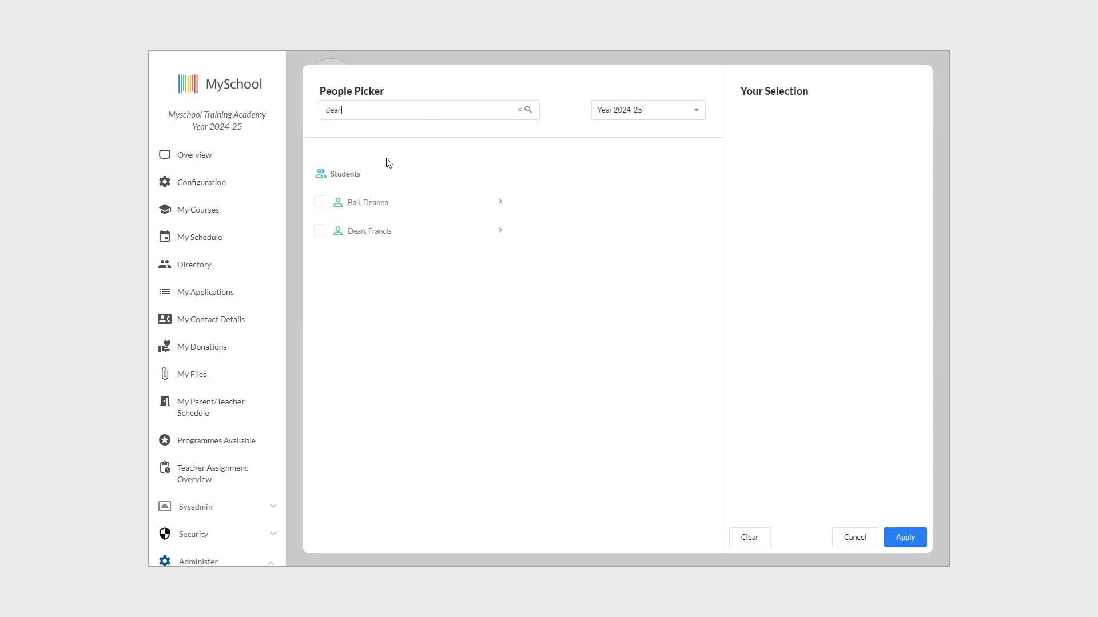
left_click(319, 202)
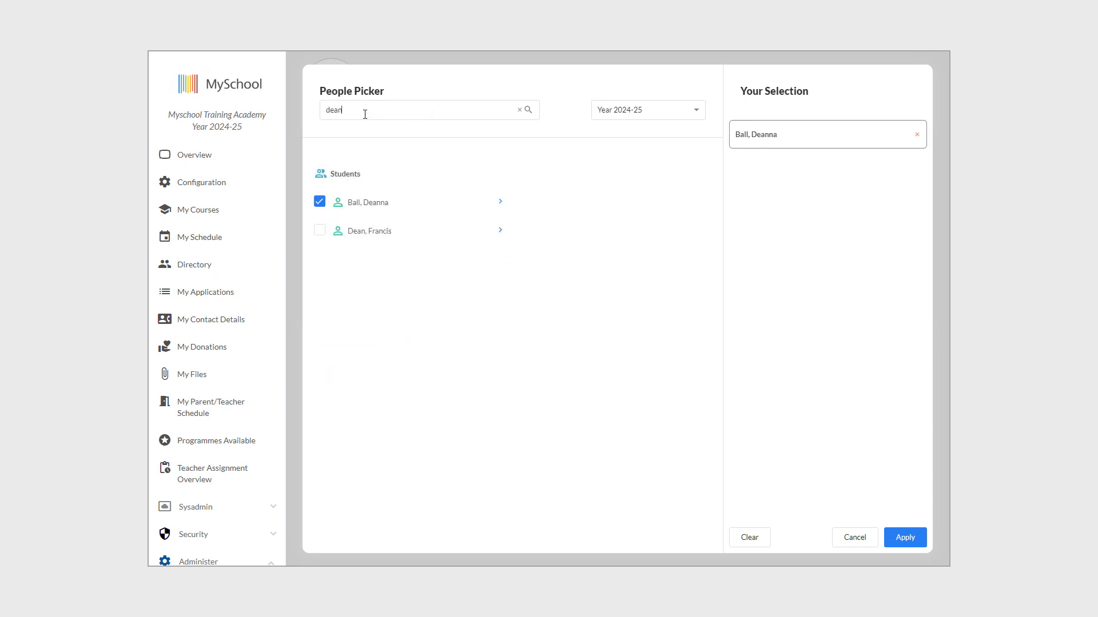
left_click_drag(364, 115, 315, 110)
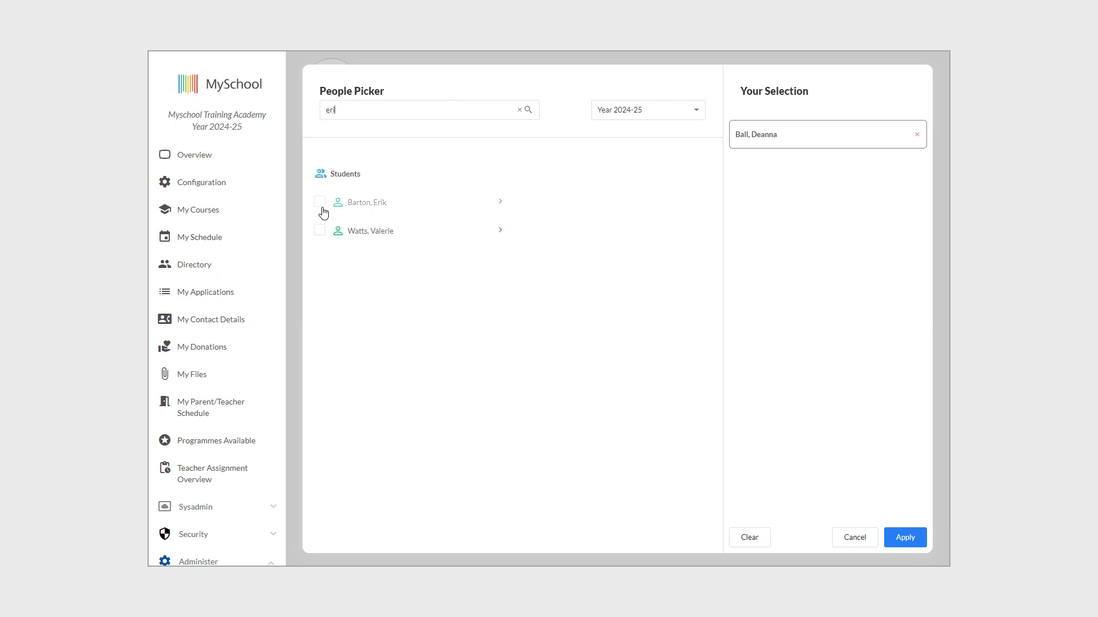
left_click(319, 202)
left_click(909, 538)
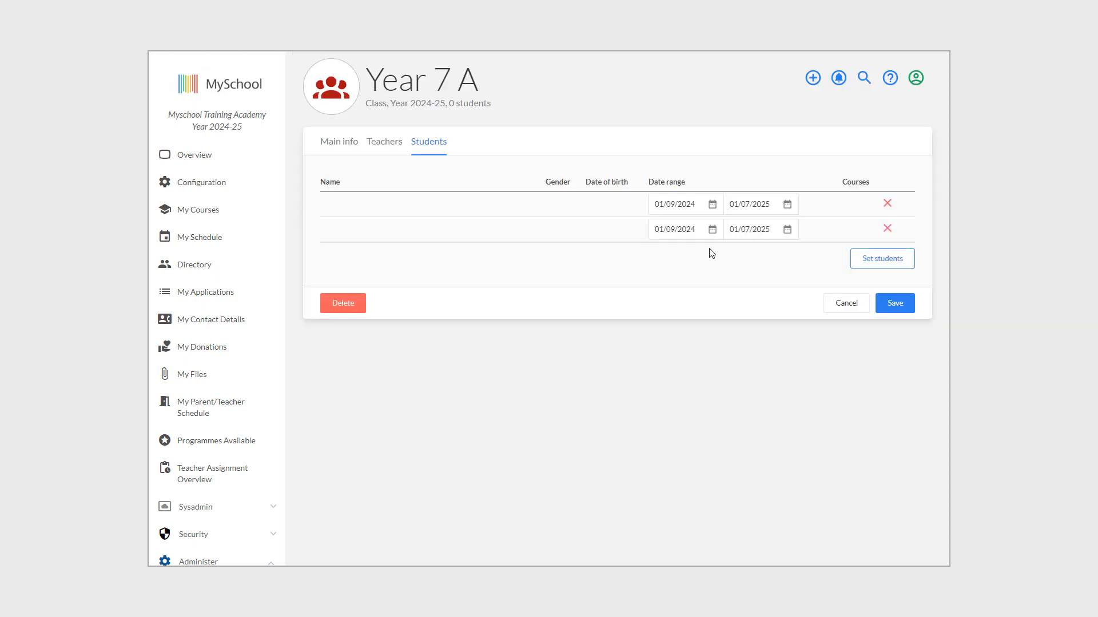
left_click(908, 309)
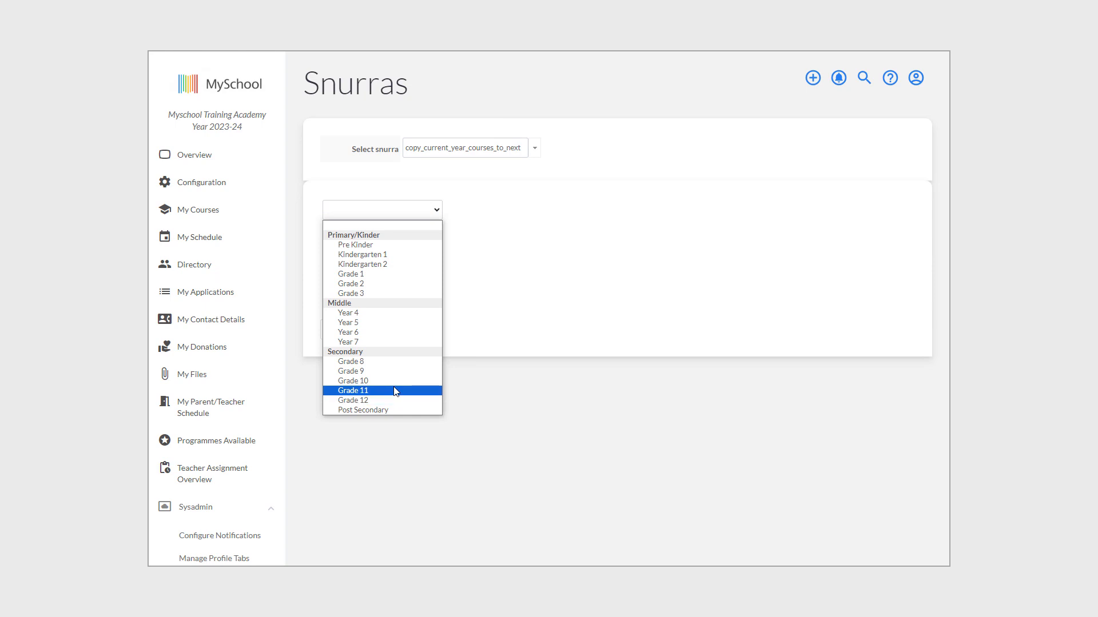
Set the copy_current_year_courses_to_next snurra to Grade 11, including Terms, Teachers, Default rooms, Custom fields and Schedule.
left_click(394, 389)
left_click(328, 232)
left_click(328, 252)
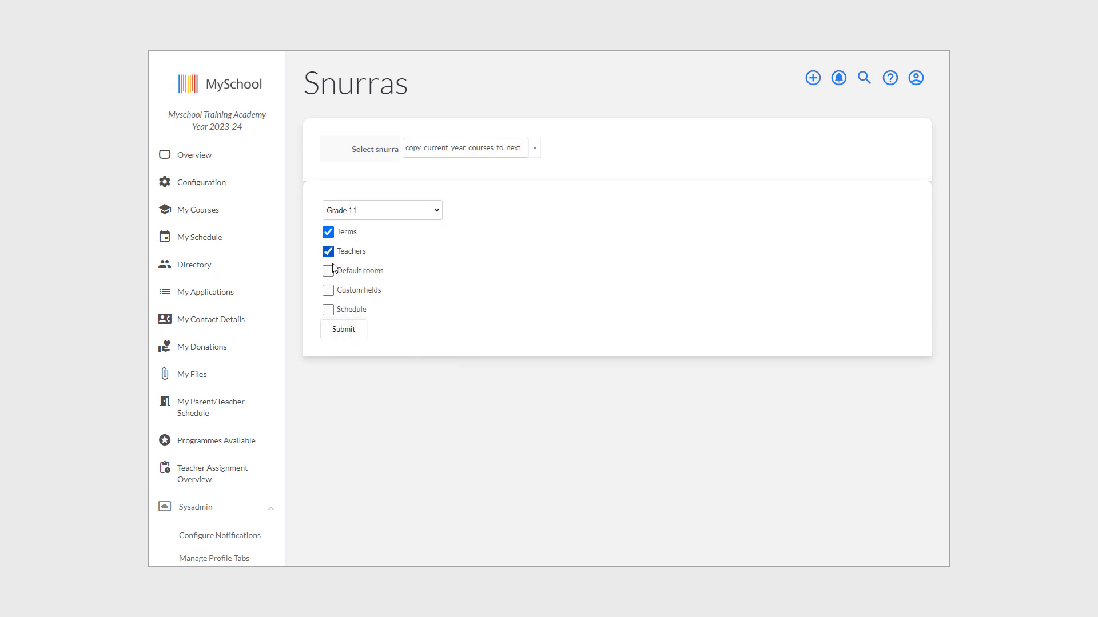
left_click(328, 271)
left_click(328, 290)
left_click(328, 310)
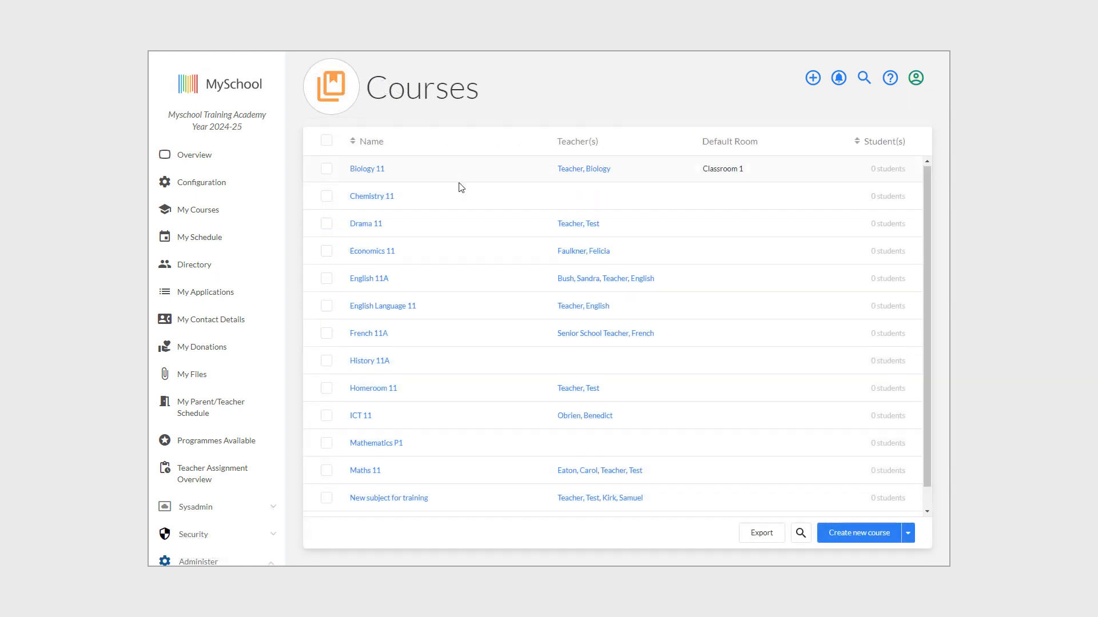
scroll(460, 187, "down", 1)
scroll(477, 240, "up", 1)
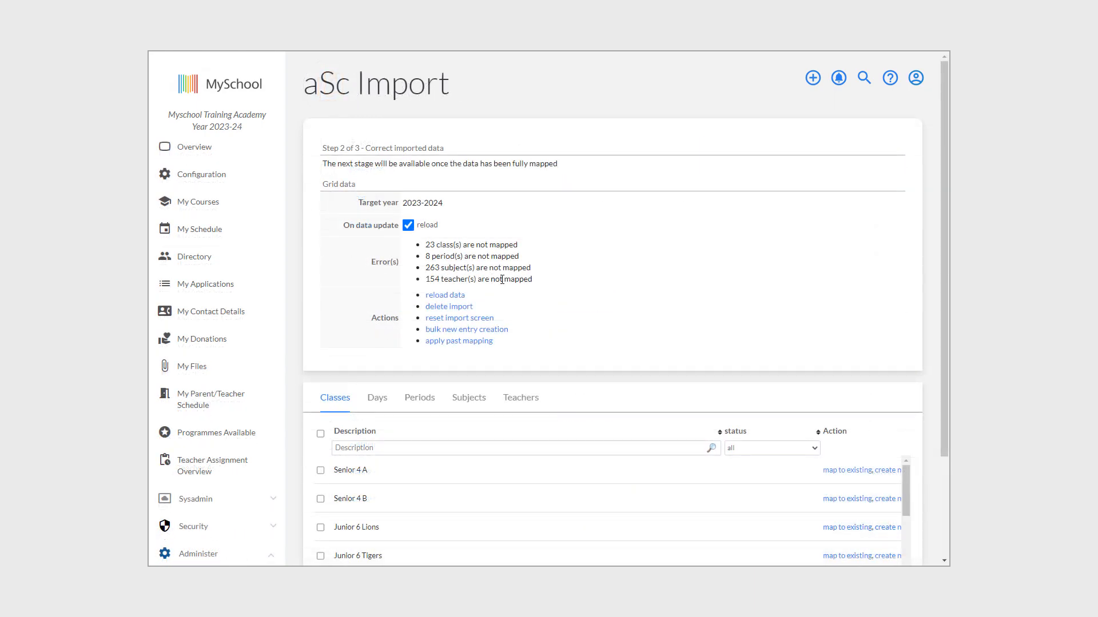
scroll(528, 293, "down", 2)
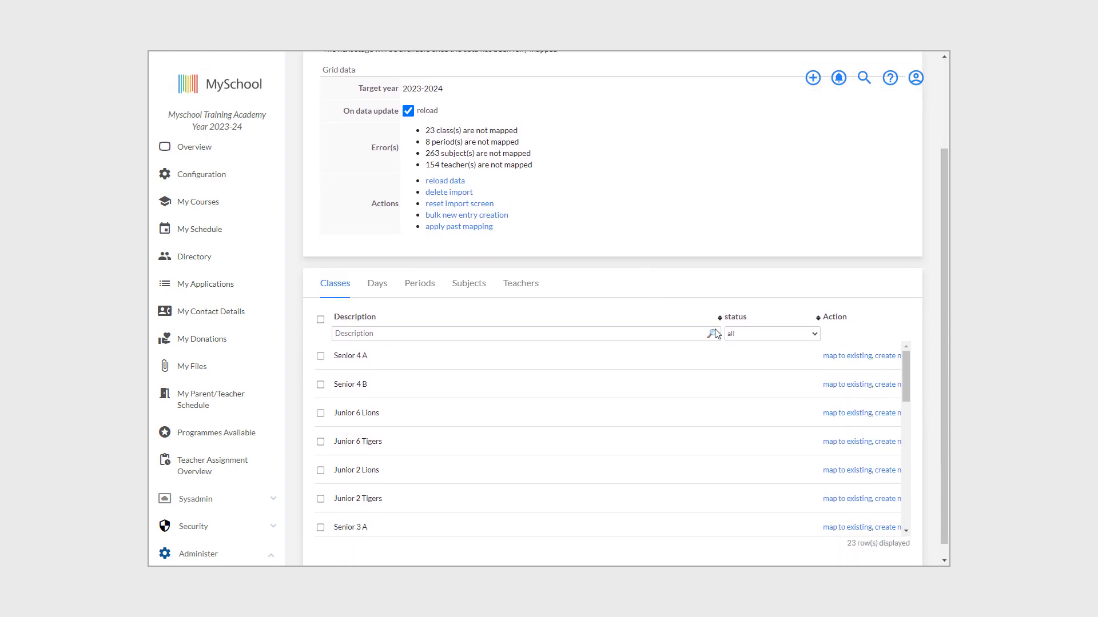
scroll(863, 398, "down", 3)
scroll(863, 399, "down", 1)
scroll(874, 400, "up", 4)
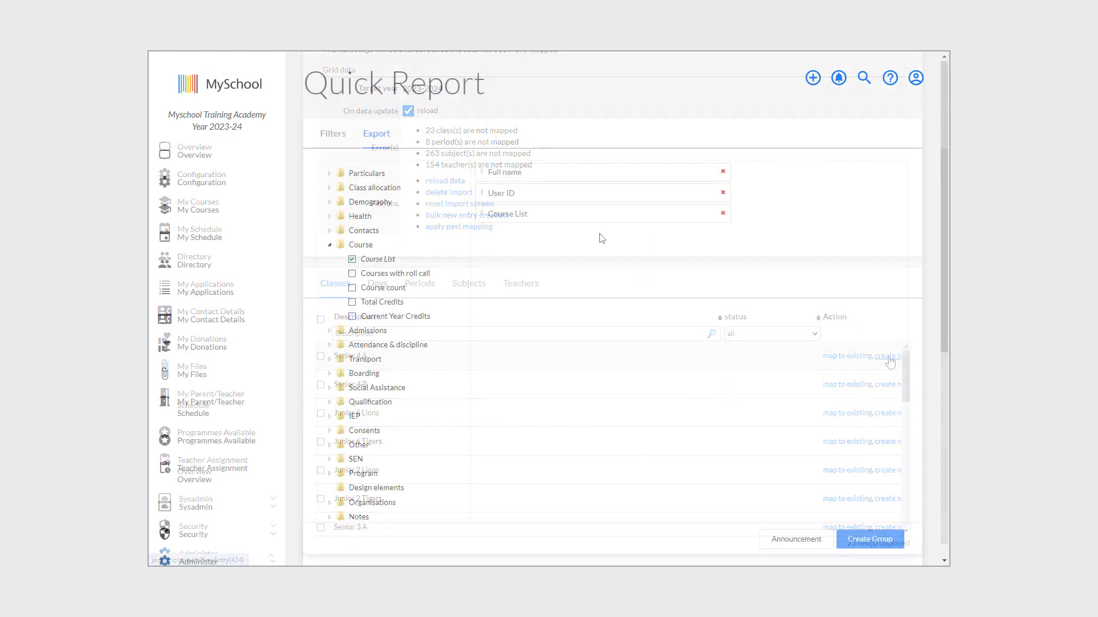
Export the quick report of Full name, User ID and Course List to Excel and open the downloaded CSV file.
scroll(748, 334, "down", 2)
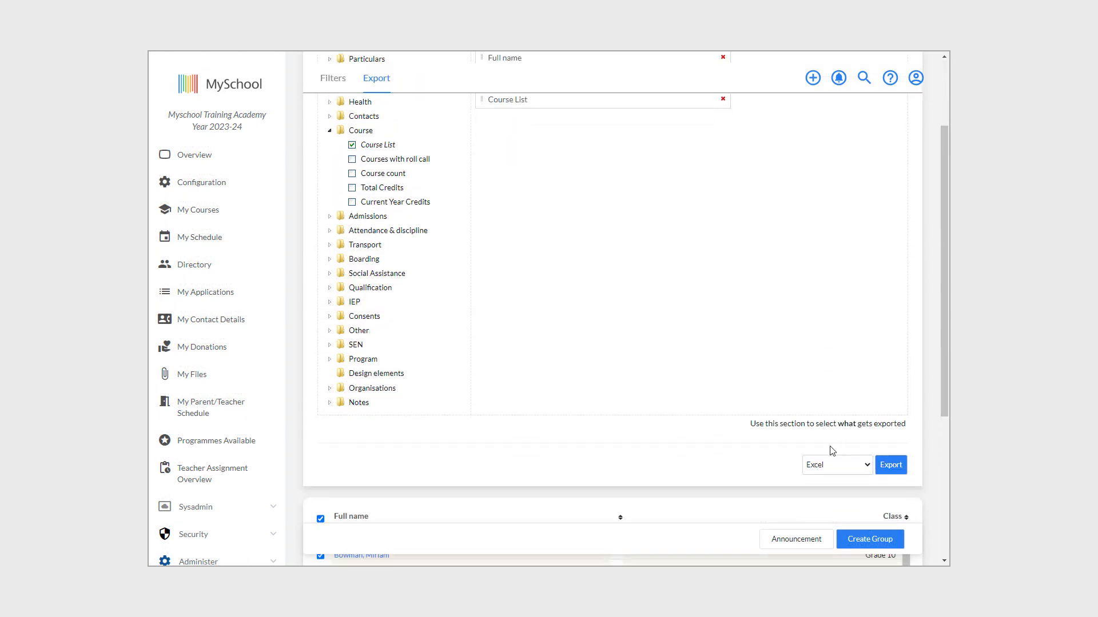
left_click(891, 473)
left_click(765, 53)
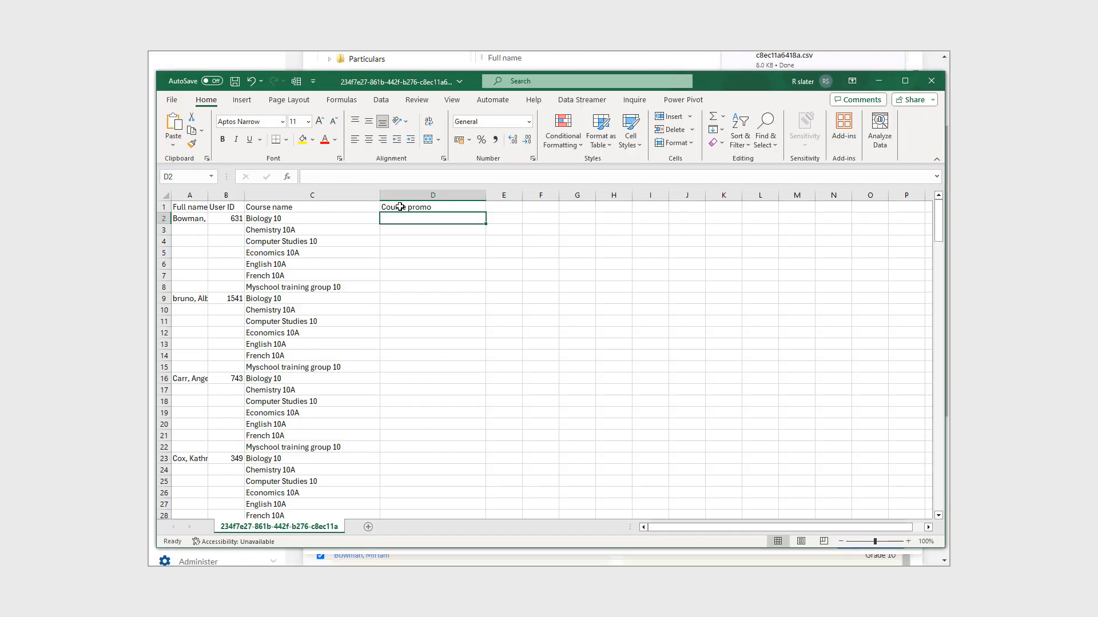
Enter Biology 11, Chemistry 11A, Computer Studies 11, Economics 11A and English 11A under Course promo, and fill the first student's User ID down to B8.
type("Biology 11")
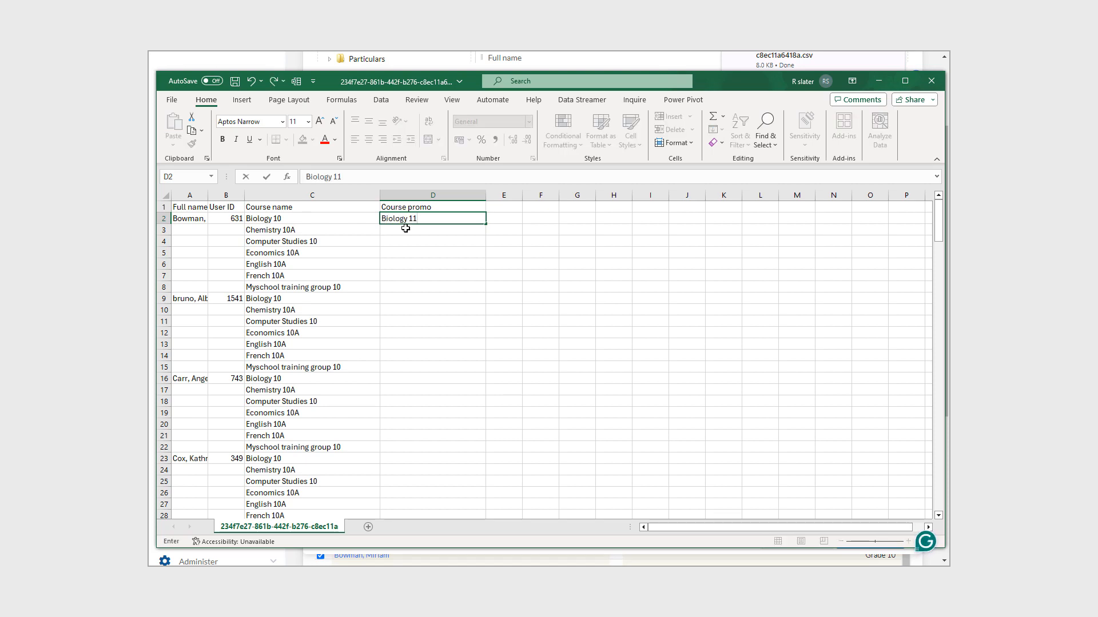
left_click(405, 230)
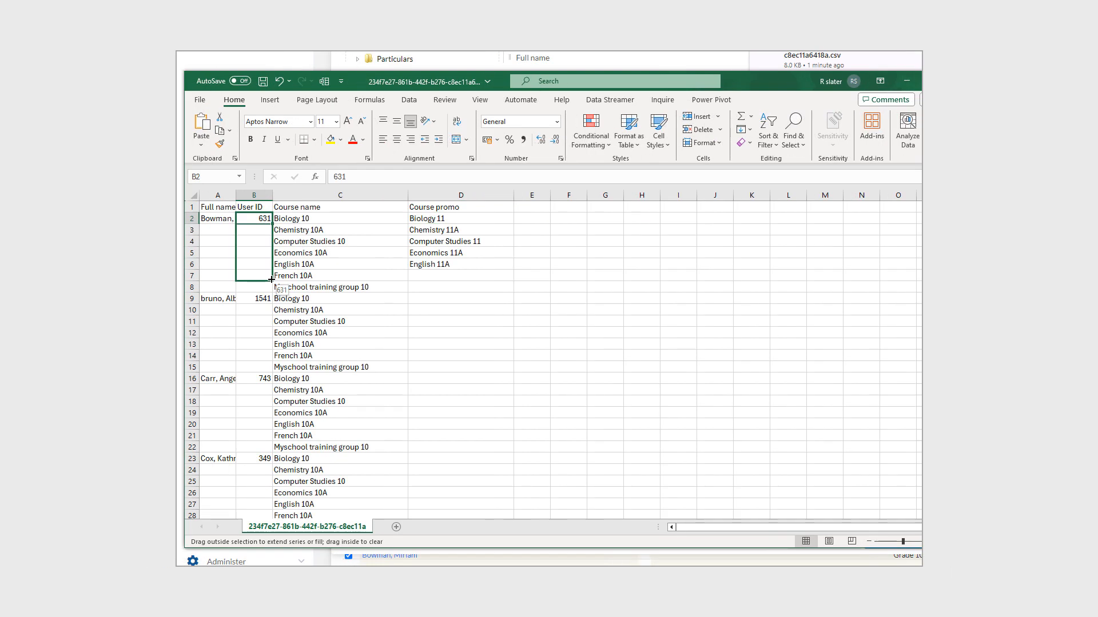
left_click_drag(276, 289, 276, 293)
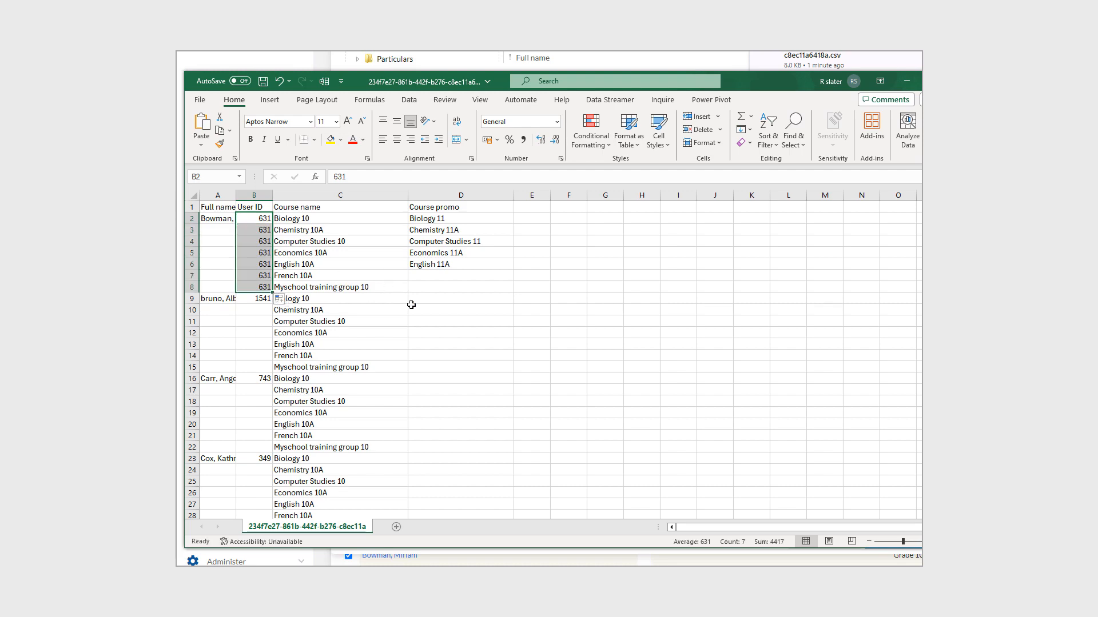
left_click(436, 305)
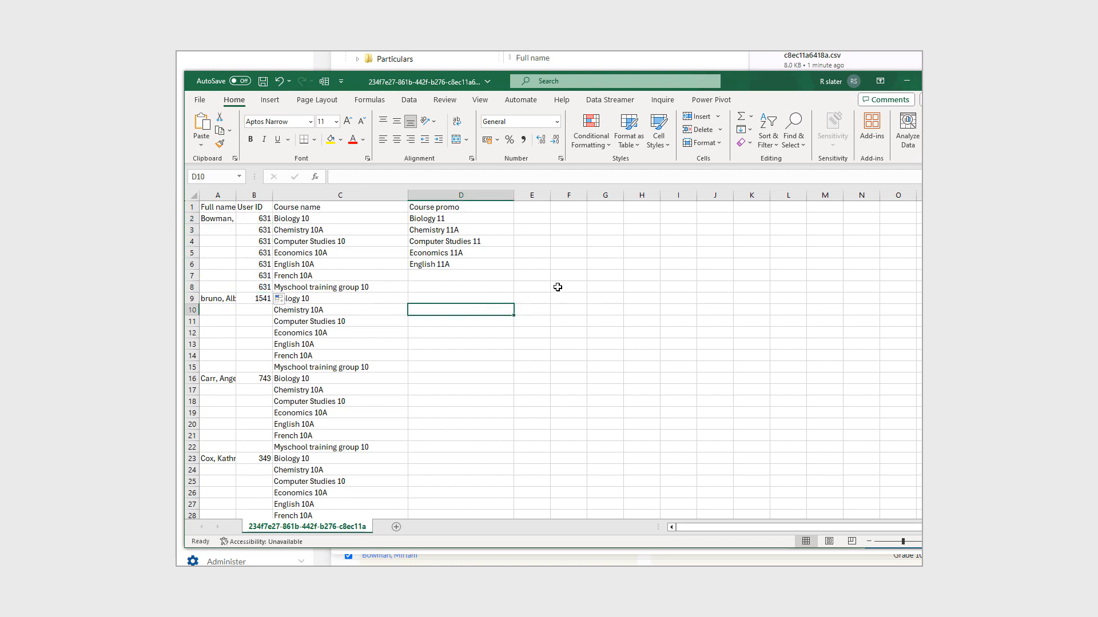
Set the applicable year of the course enrollment import in MySchool to Year 2024-25.
left_click_drag(405, 89, 662, 89)
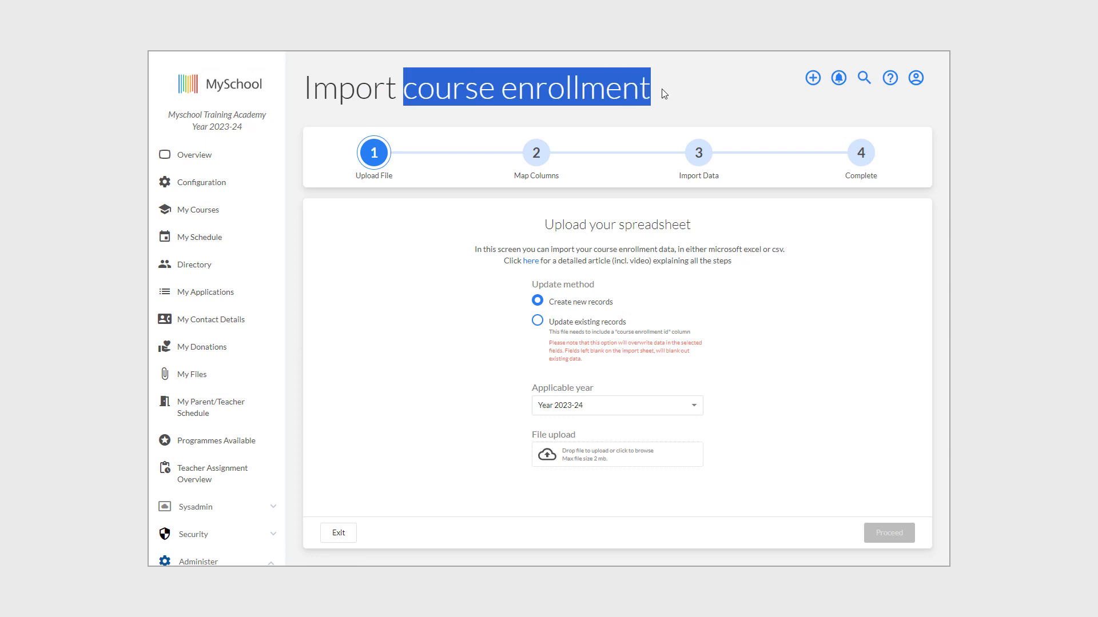
left_click(622, 406)
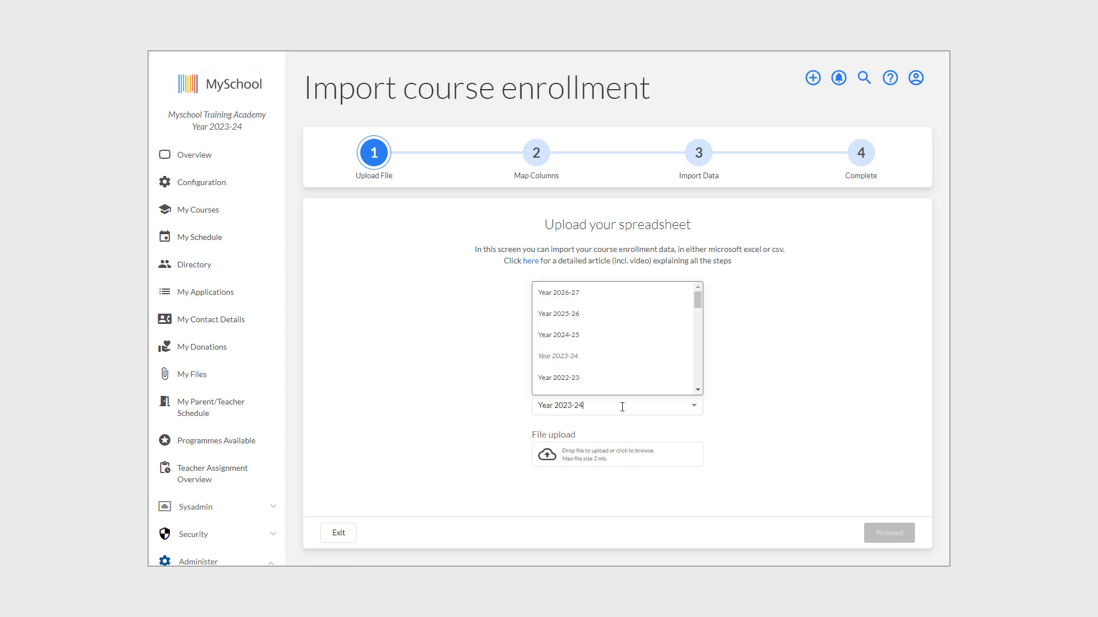
left_click(566, 335)
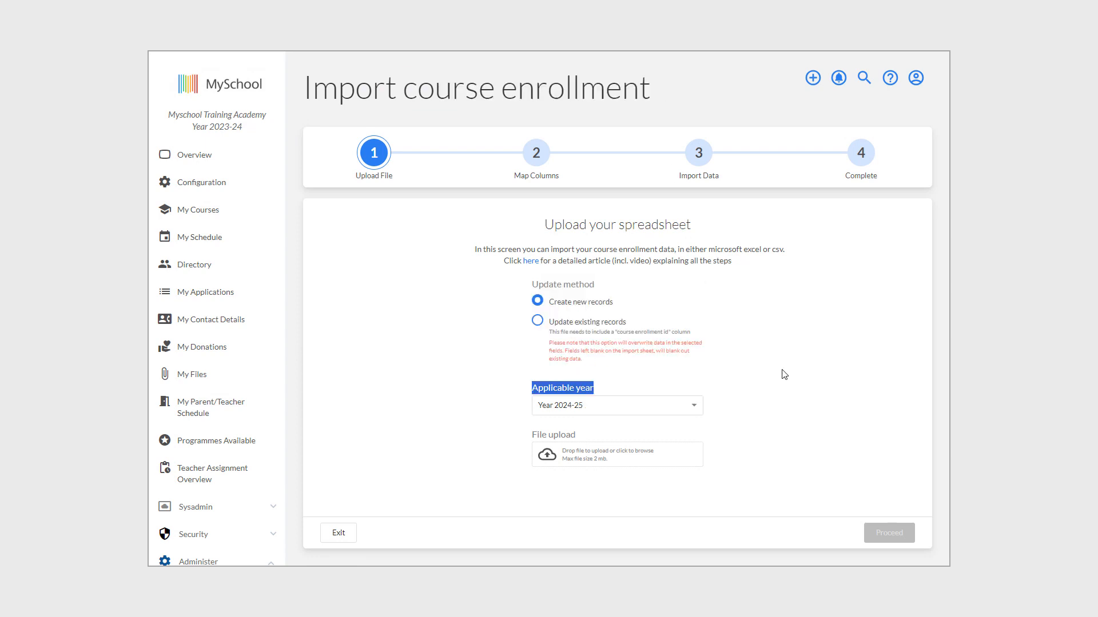
left_click(778, 441)
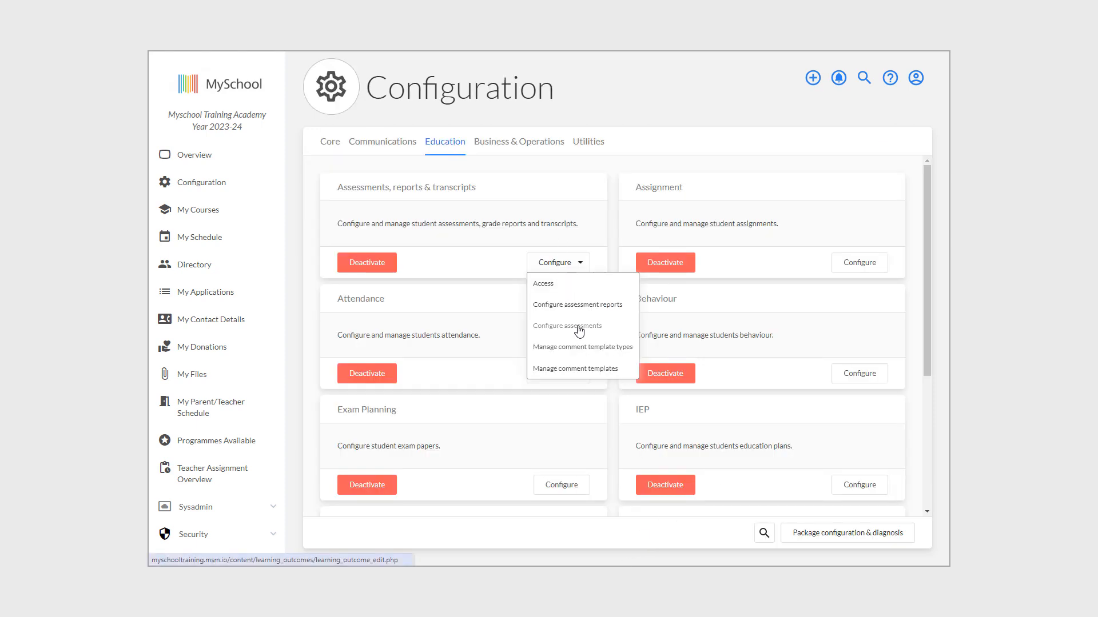
Open the assessment configuration and display the assessments of the subject English Language 11.
left_click(579, 327)
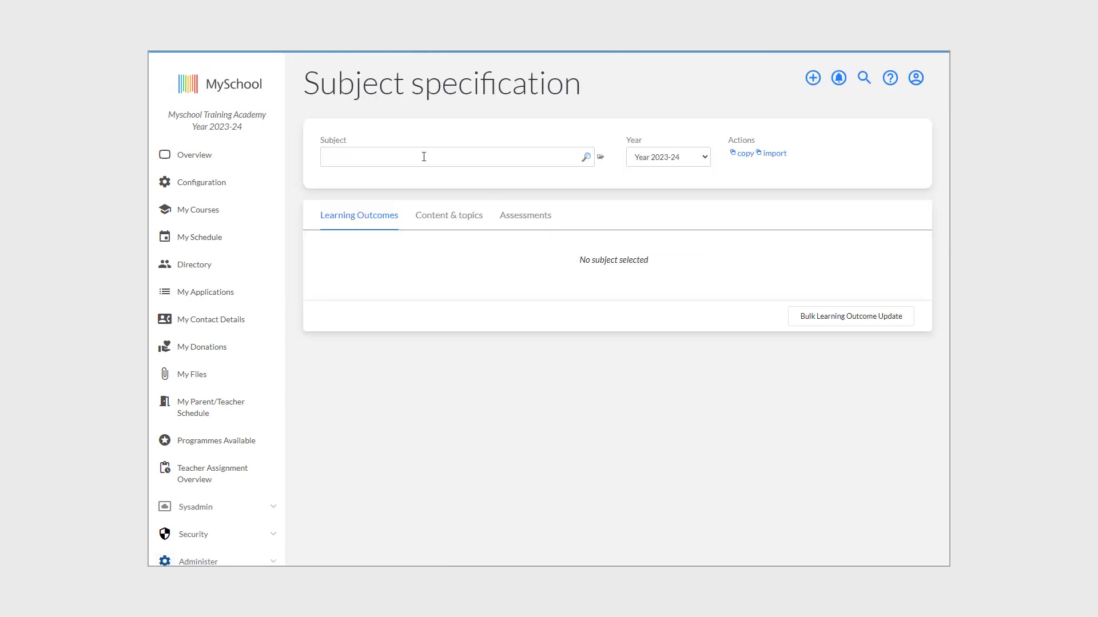
left_click(503, 163)
type("engl")
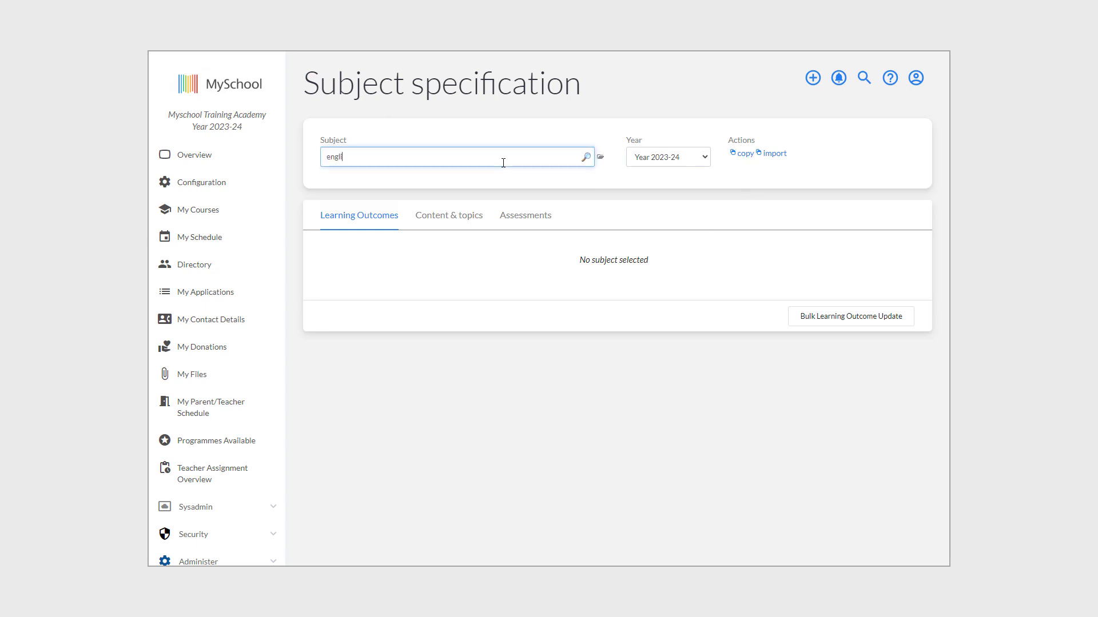
type("i")
left_click(443, 224)
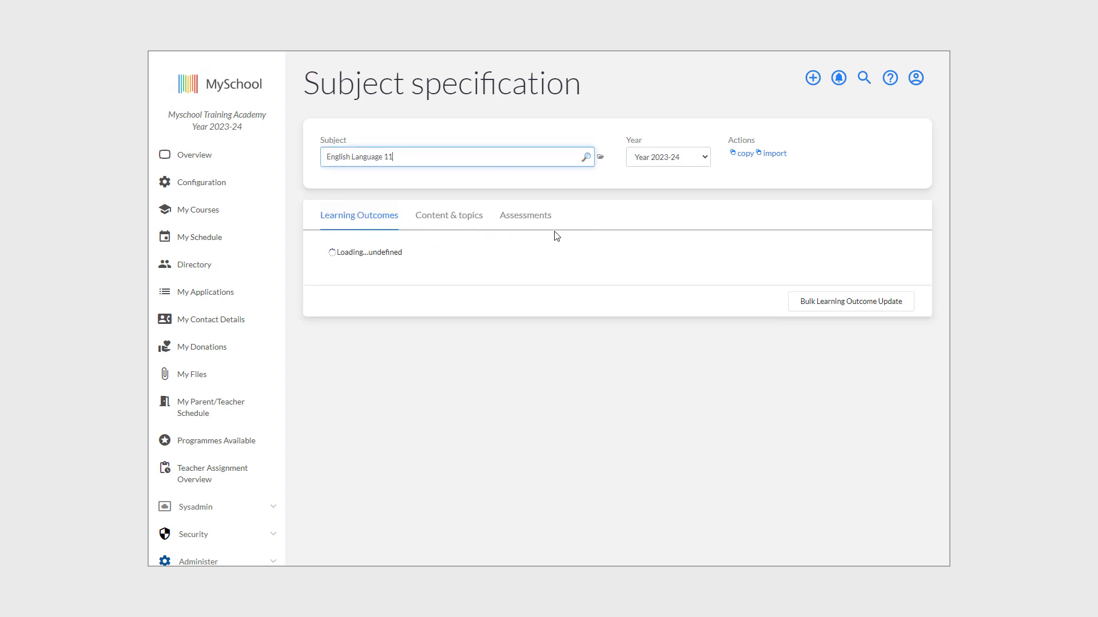
left_click(515, 215)
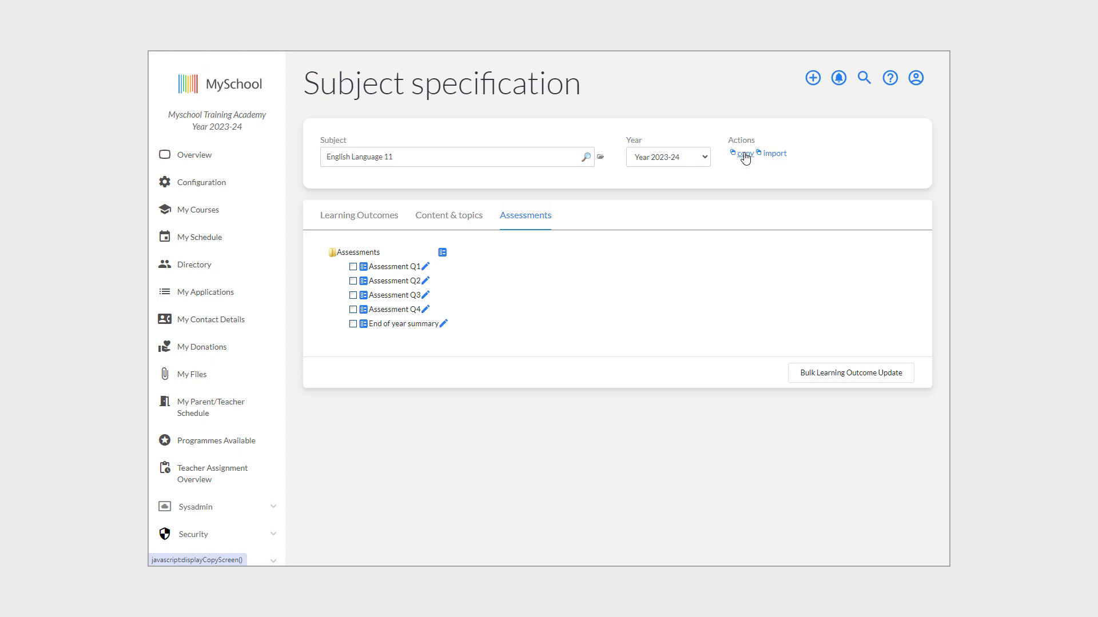
Roll over all learning outcomes, content and topics, and assessments from the current year into Year 2024-25, erasing the existing ones in the target.
left_click(844, 373)
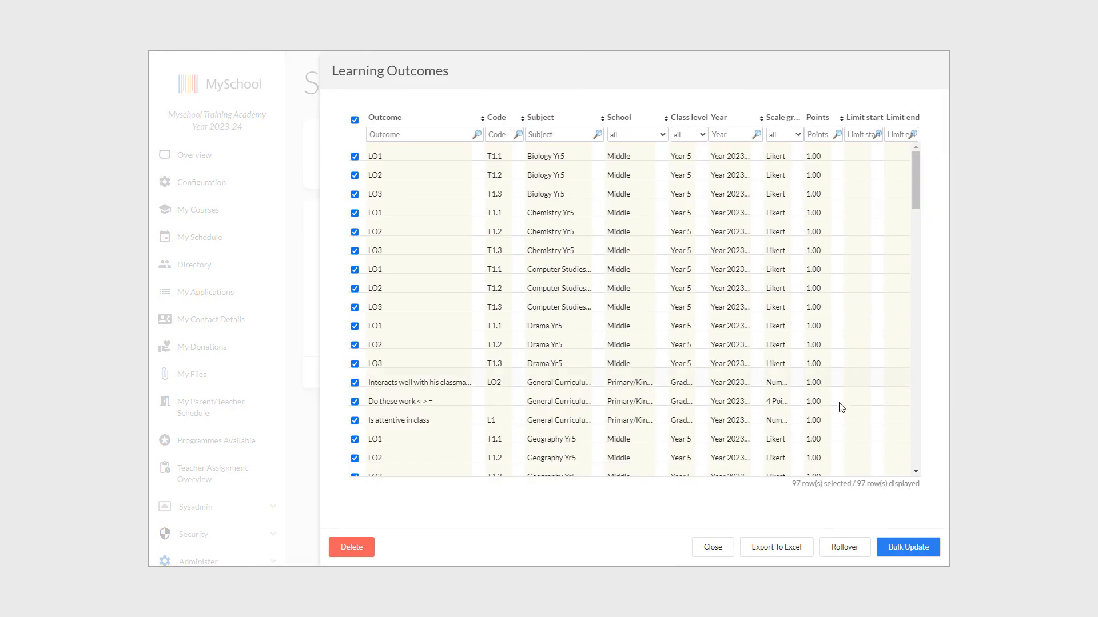
left_click(842, 550)
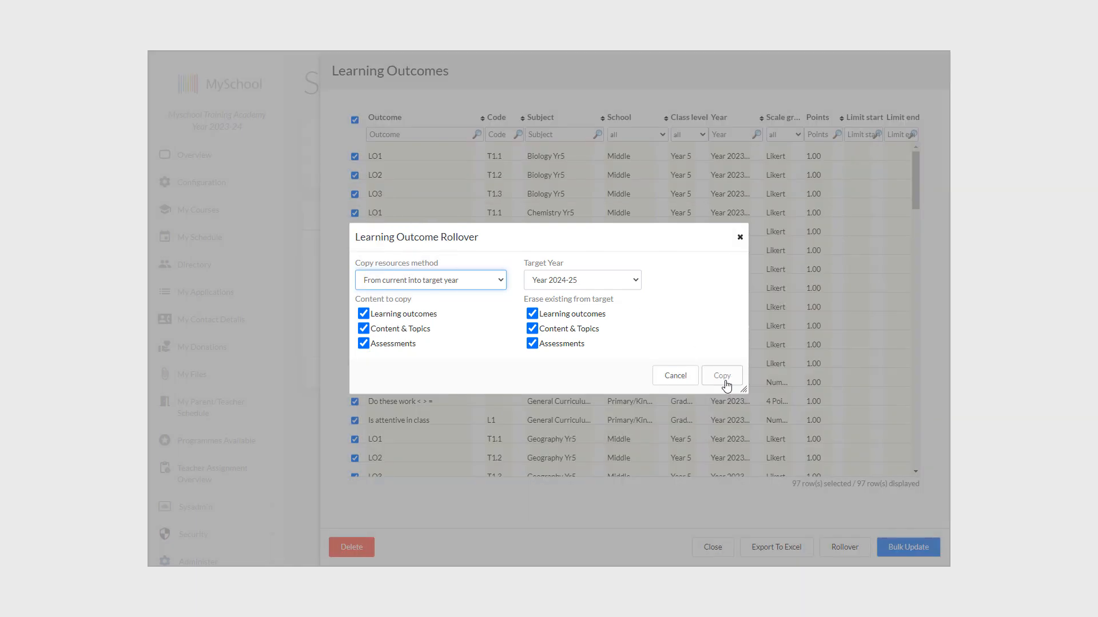
left_click(725, 382)
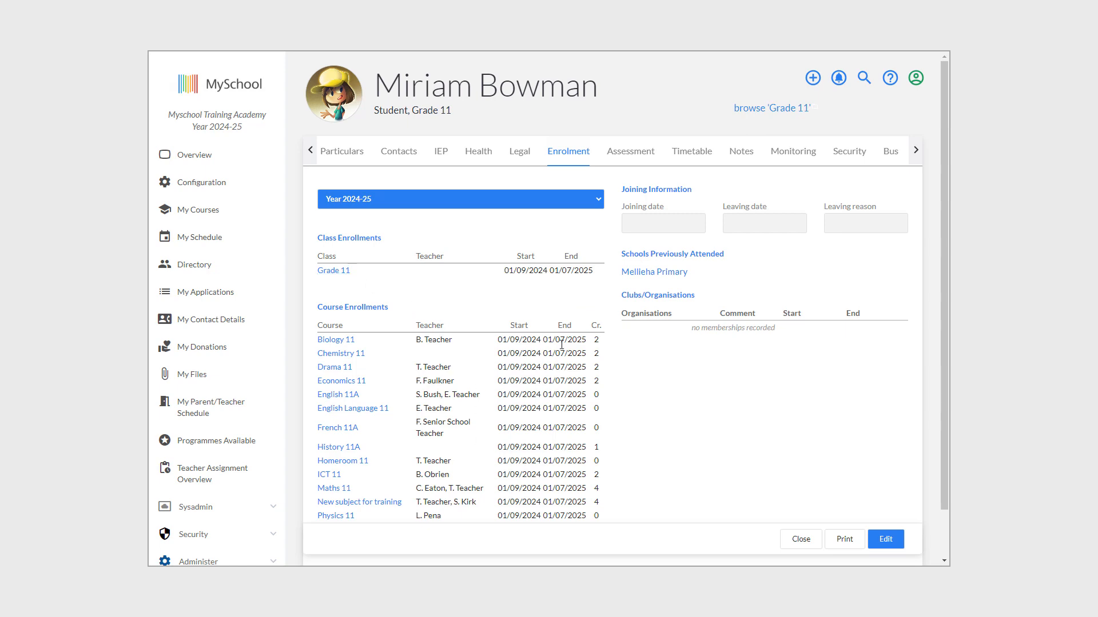
Show the student's timetable by month for August 2024 and open attendance taking for Homeroom 11 on 3 September.
left_click(700, 151)
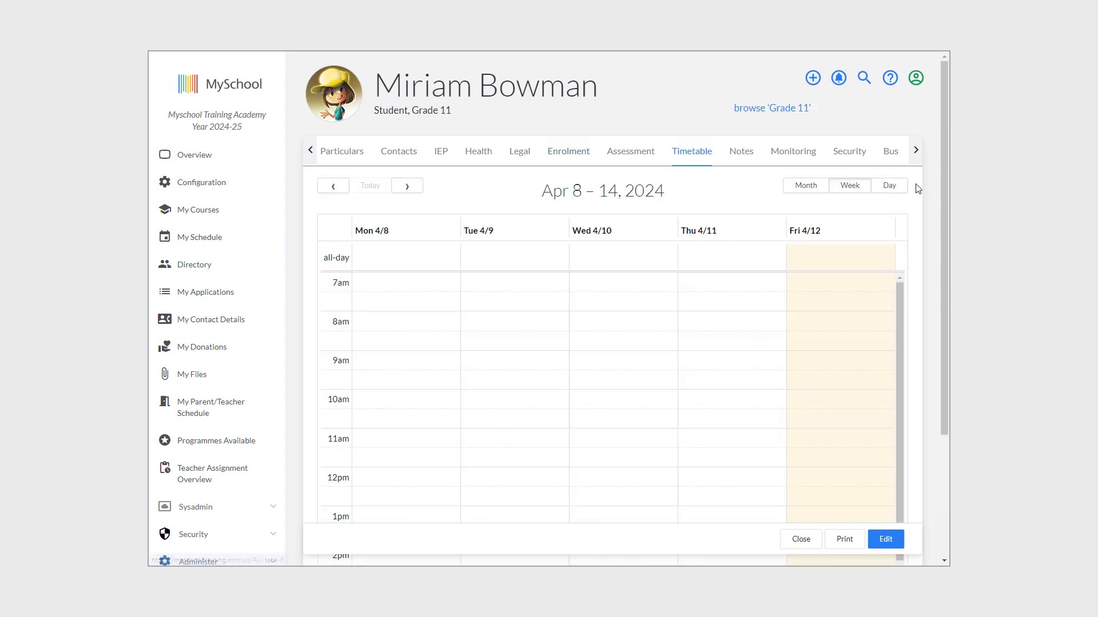
scroll(744, 263, "down", 2)
scroll(744, 263, "up", 2)
scroll(743, 263, "down", 3)
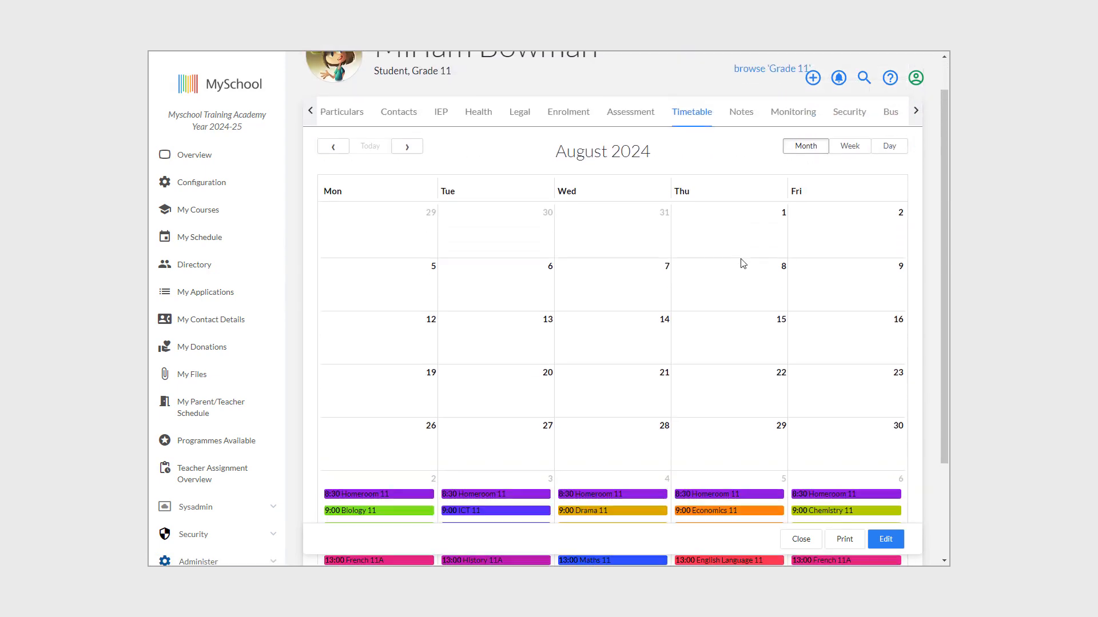
mouse_move(493, 369)
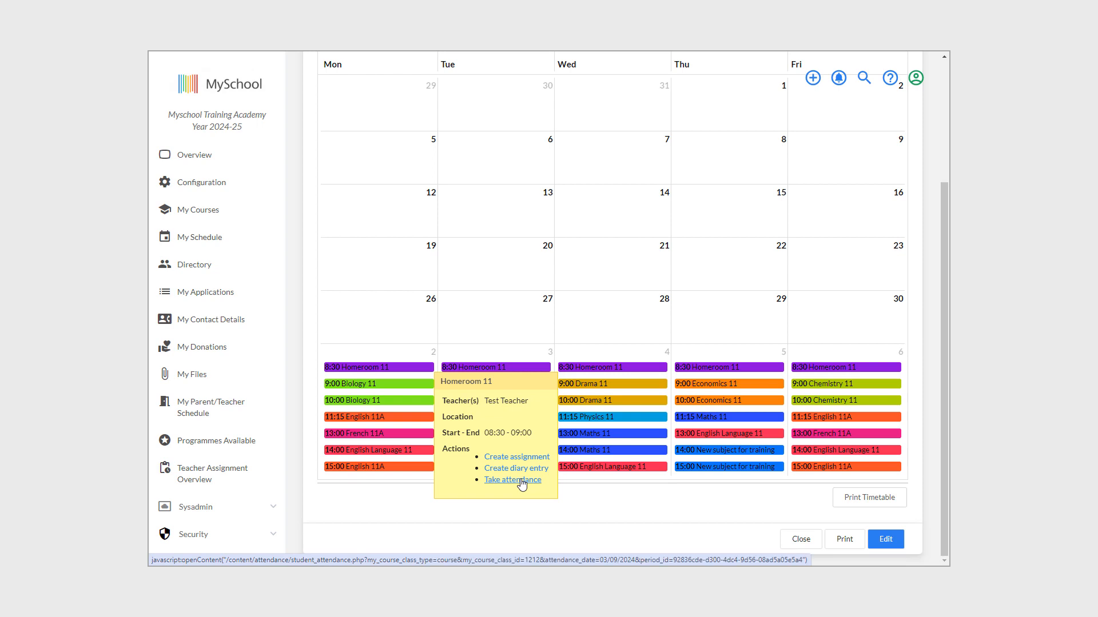
left_click(521, 480)
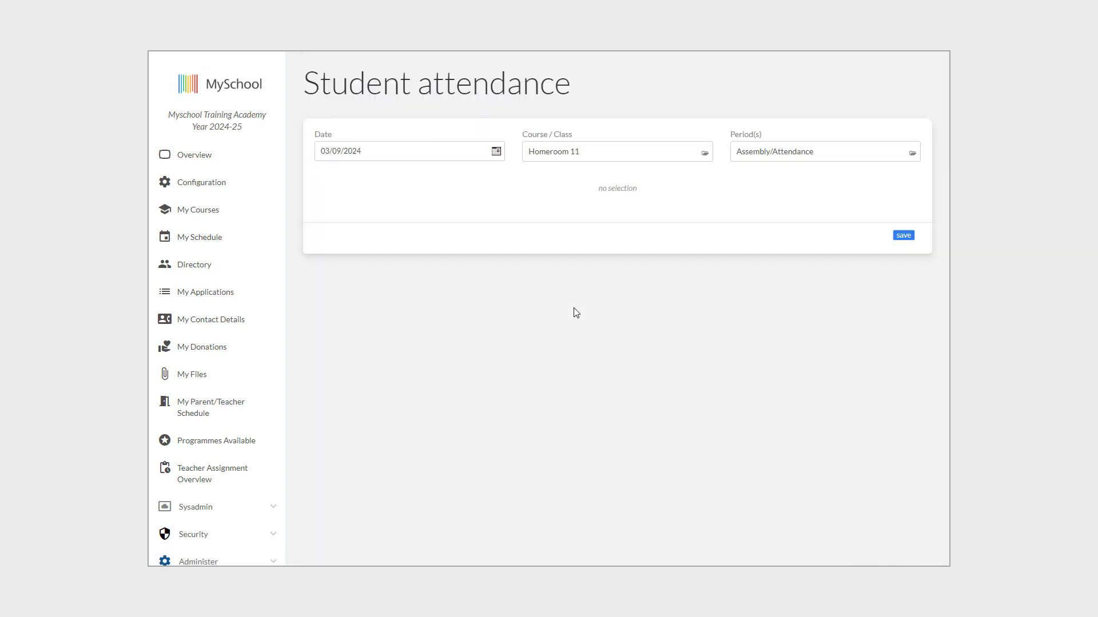